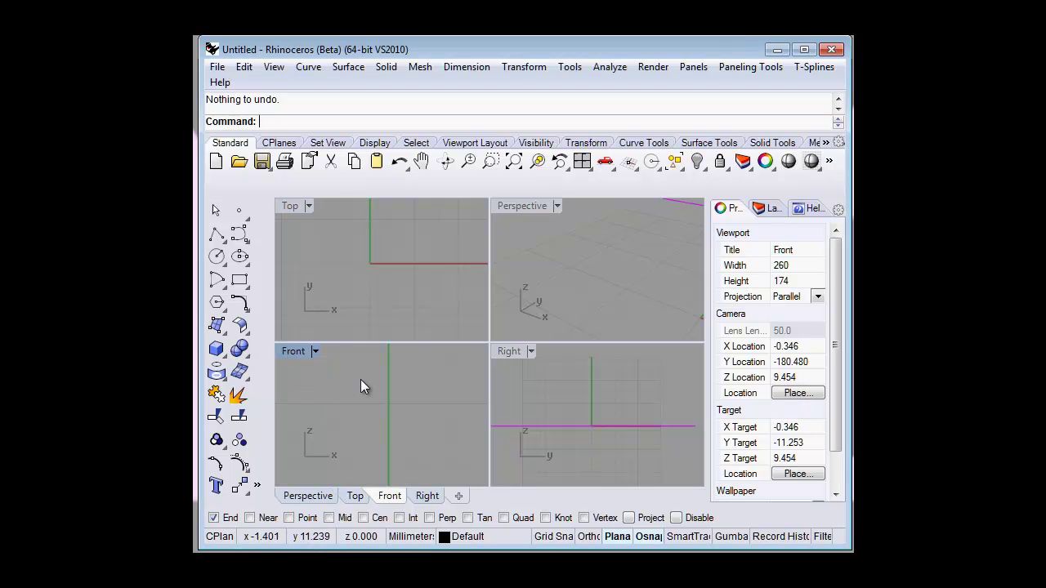
Step: In the maximized Front view, draw a diameter-18 circle centred at 0,0,0
right_drag(379, 421, 367, 417)
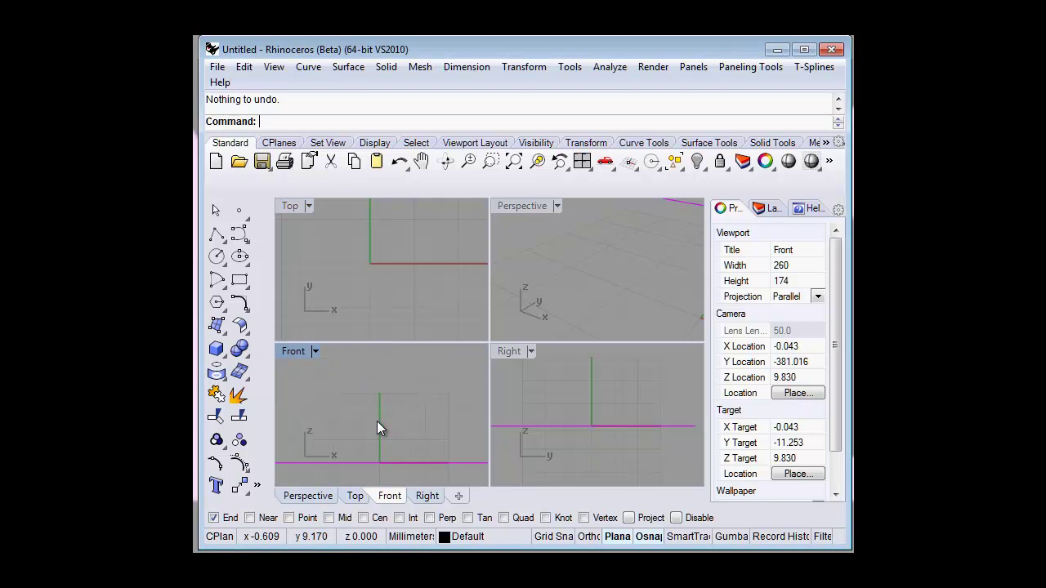
double_click(292, 351)
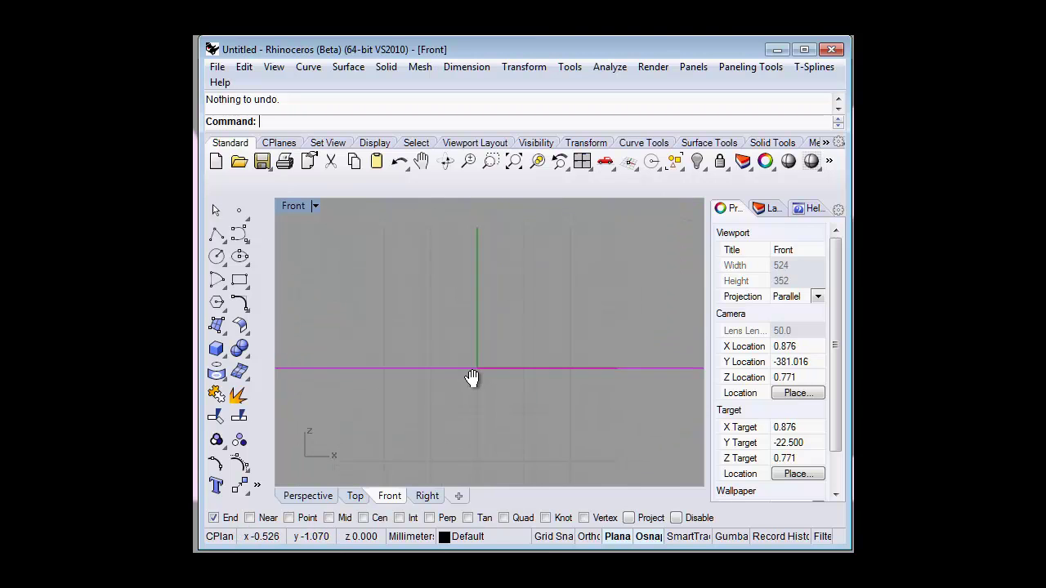
mouse_move(469, 376)
right_down()
mouse_move(485, 347)
mouse_move(484, 369)
right_up()
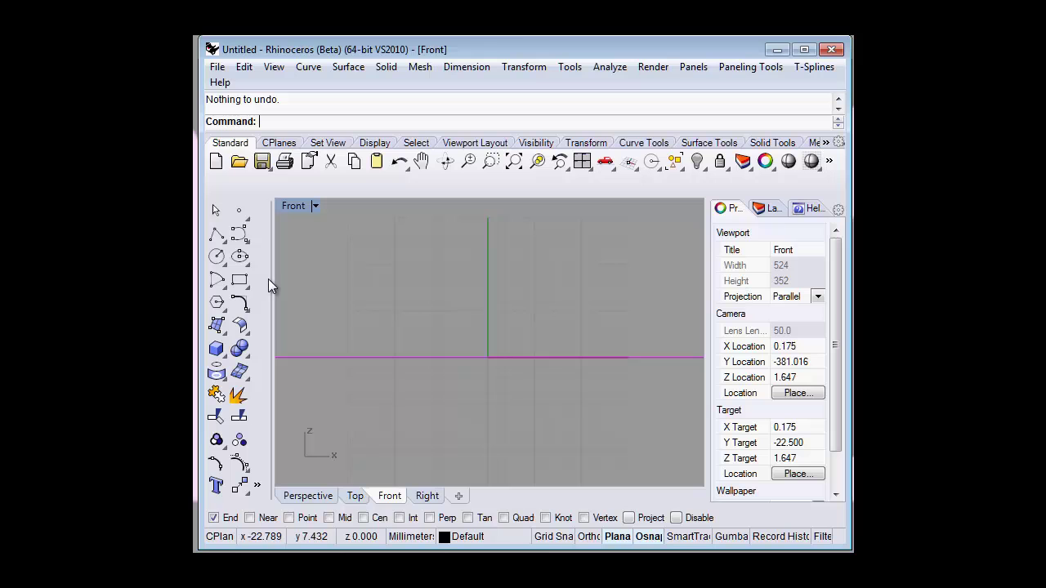
click(216, 258)
text(0,0,0)
key(Return)
text(18)
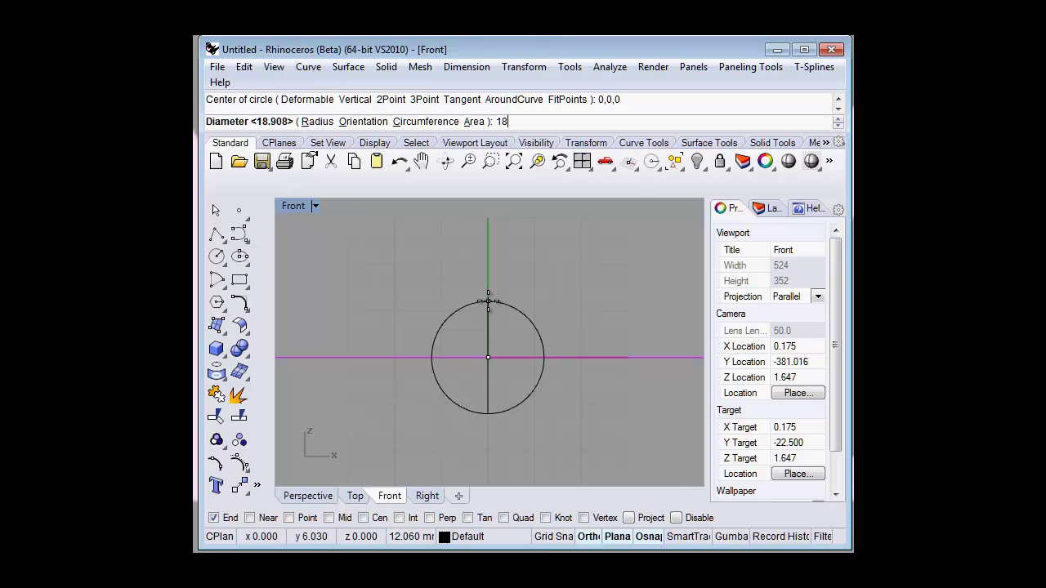
key(Return)
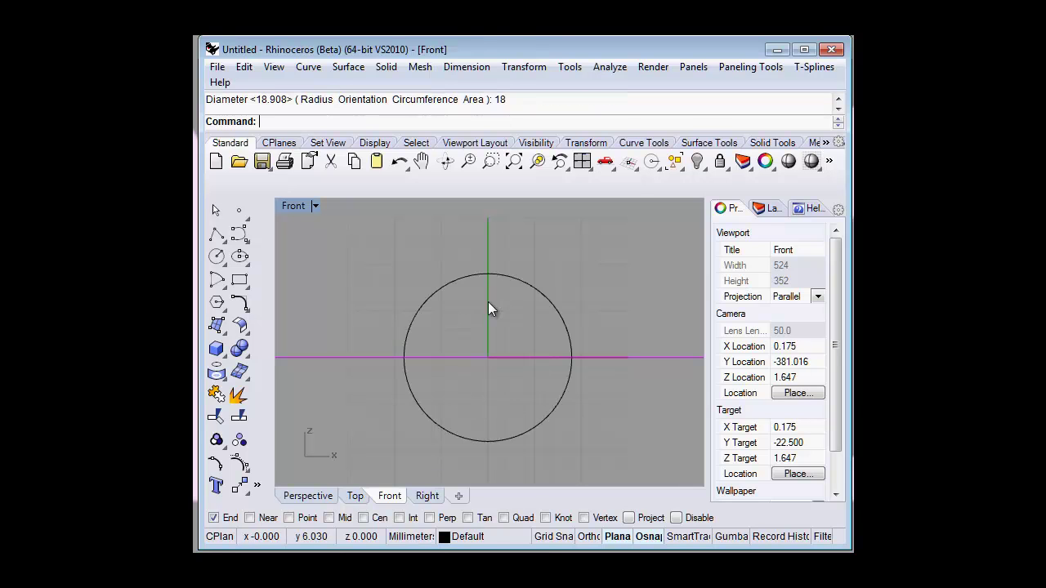
scroll(489, 295, down, 1)
scroll(500, 286, down, 1)
scroll(509, 288, down, 1)
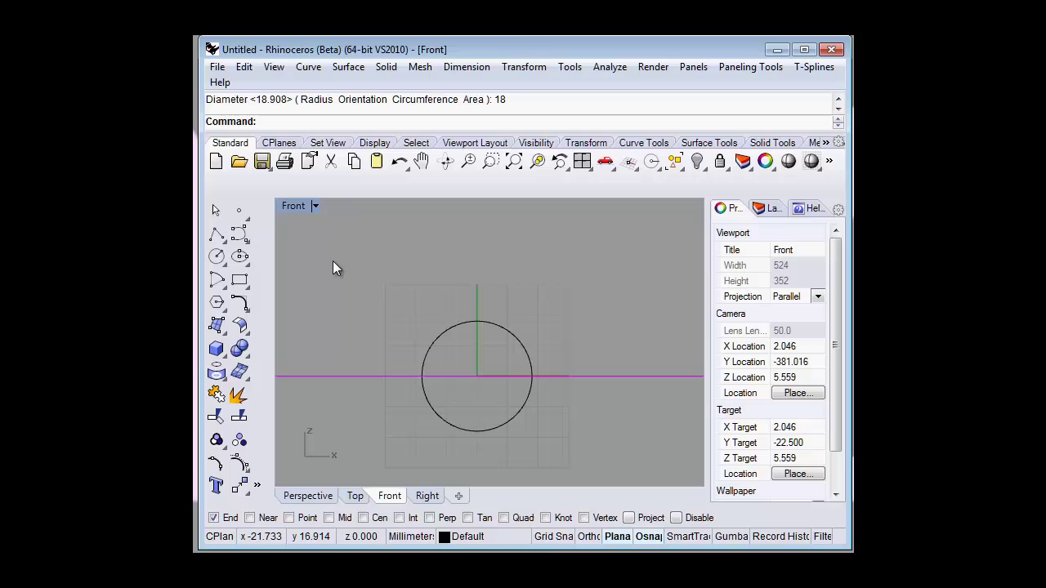
Step: Maximize the Top view and draw a centre rectangle on the circle's edge point
double_click(296, 207)
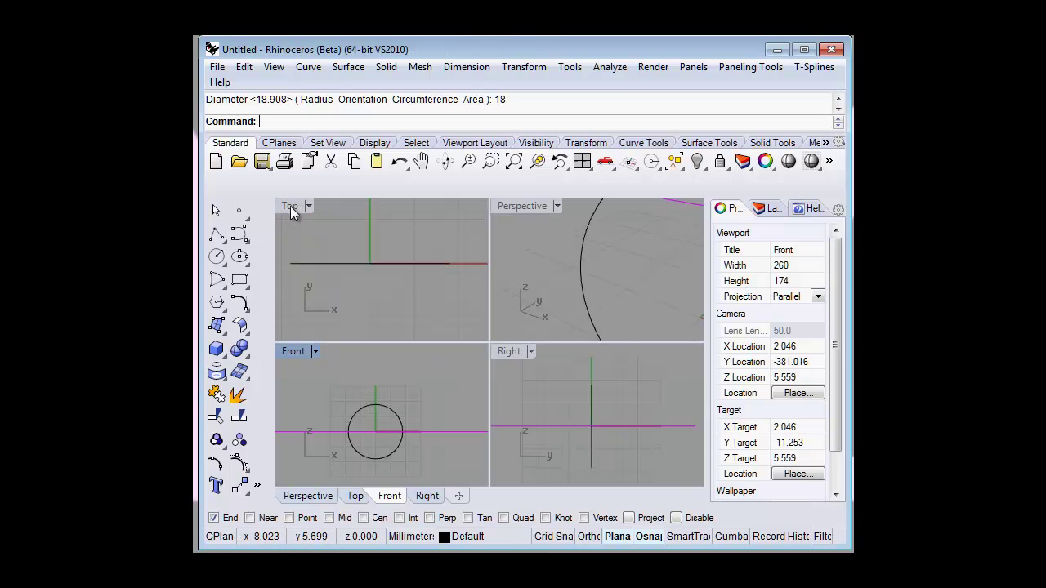
double_click(292, 212)
right_drag(462, 322, 406, 329)
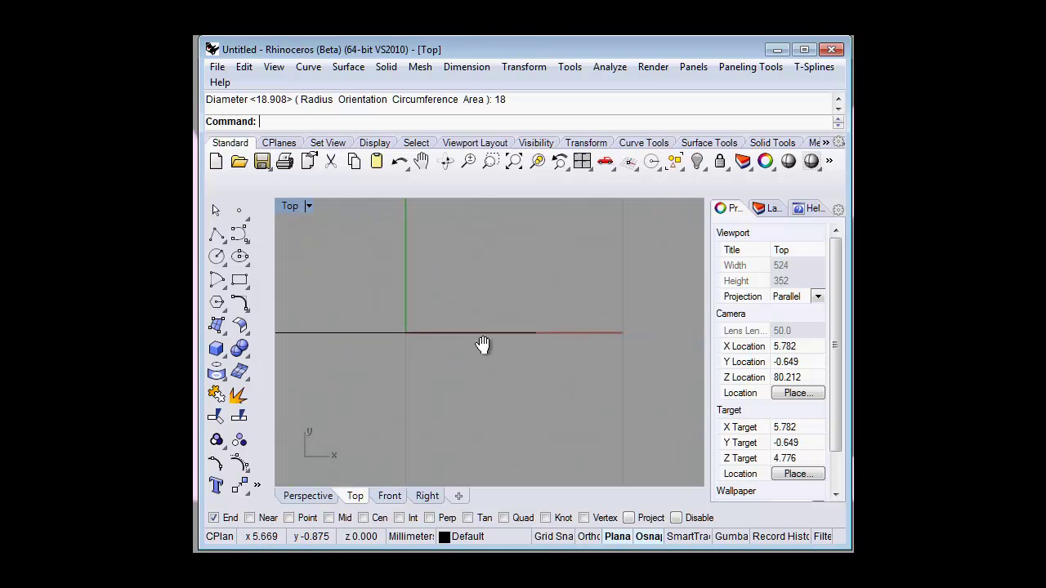
right_drag(483, 344, 408, 340)
click(245, 284)
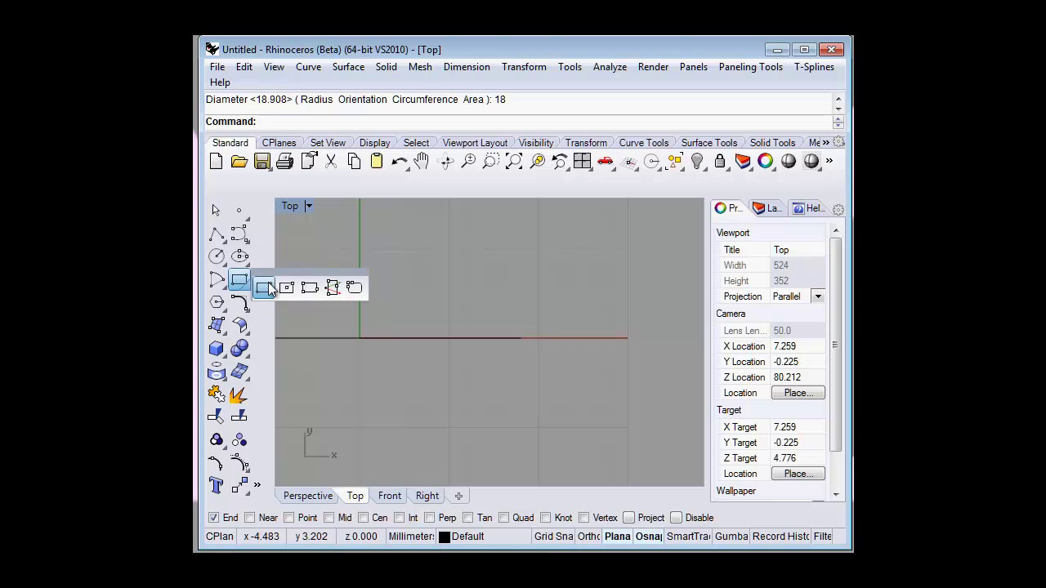
click(291, 287)
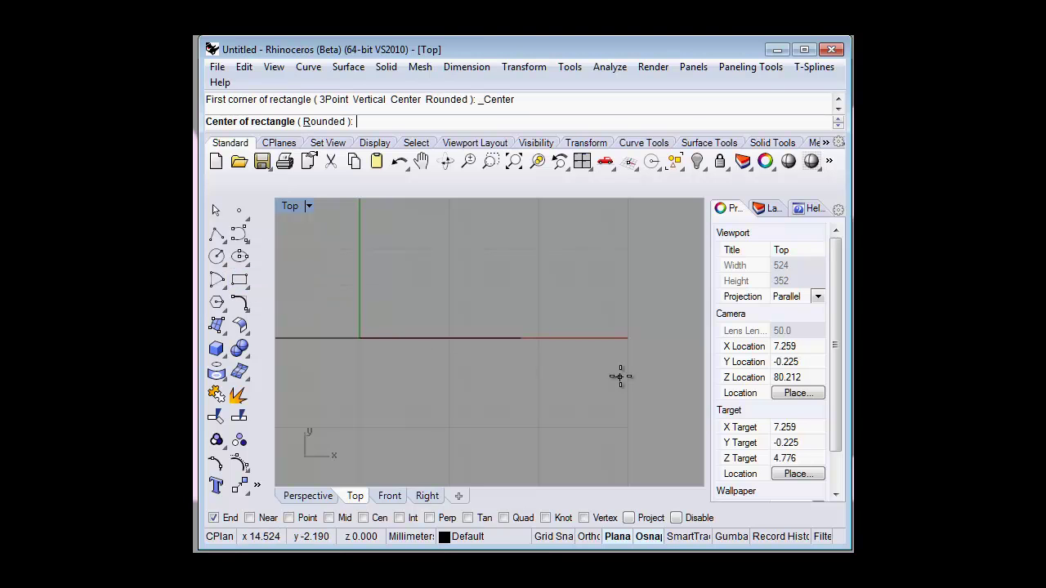
click(522, 340)
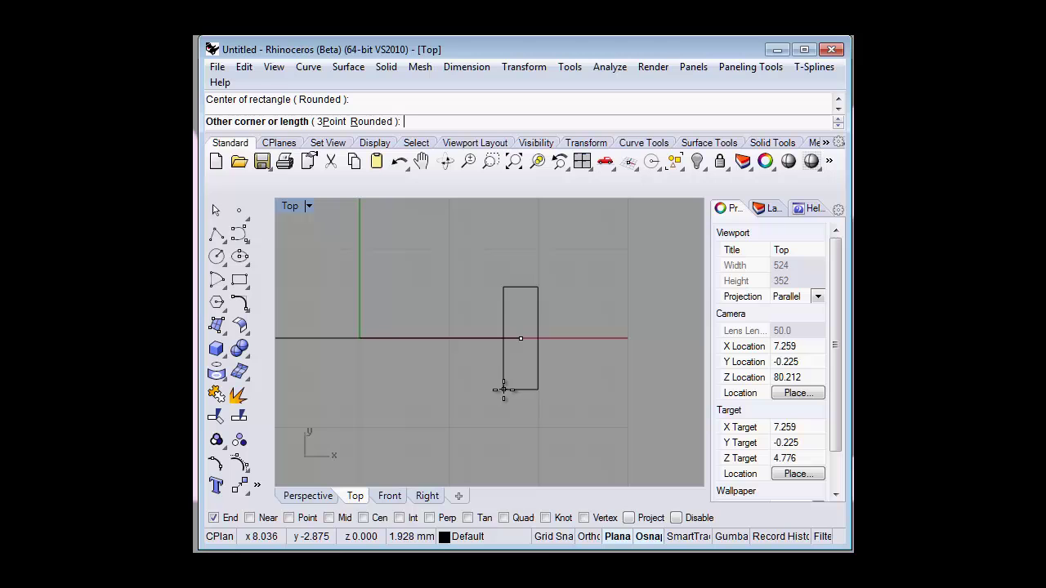
click(502, 391)
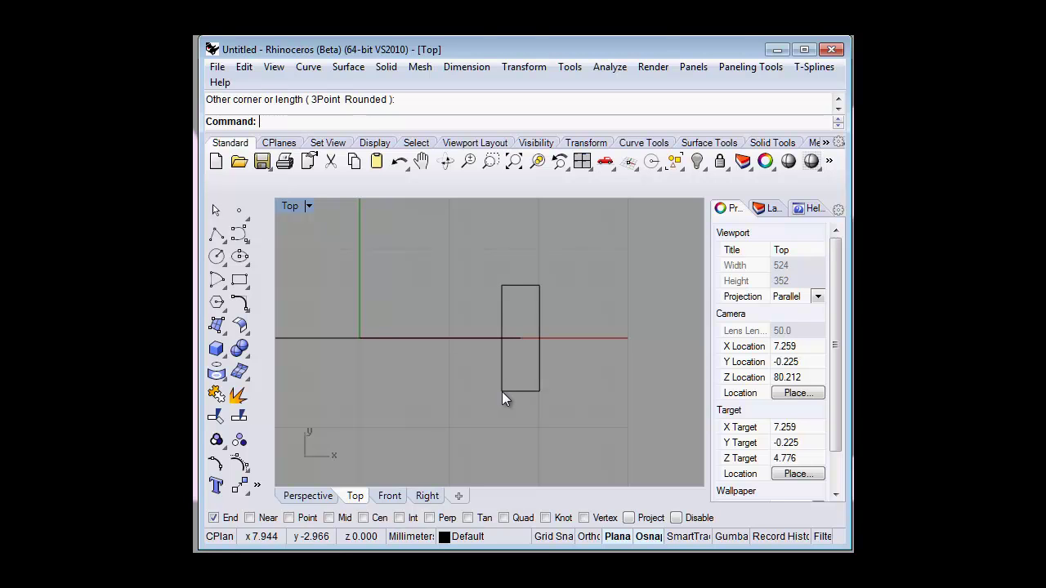
Step: Undo it and redraw the rectangle with rounded corners, centred on the circle's edge point
click(399, 163)
right_click(383, 226)
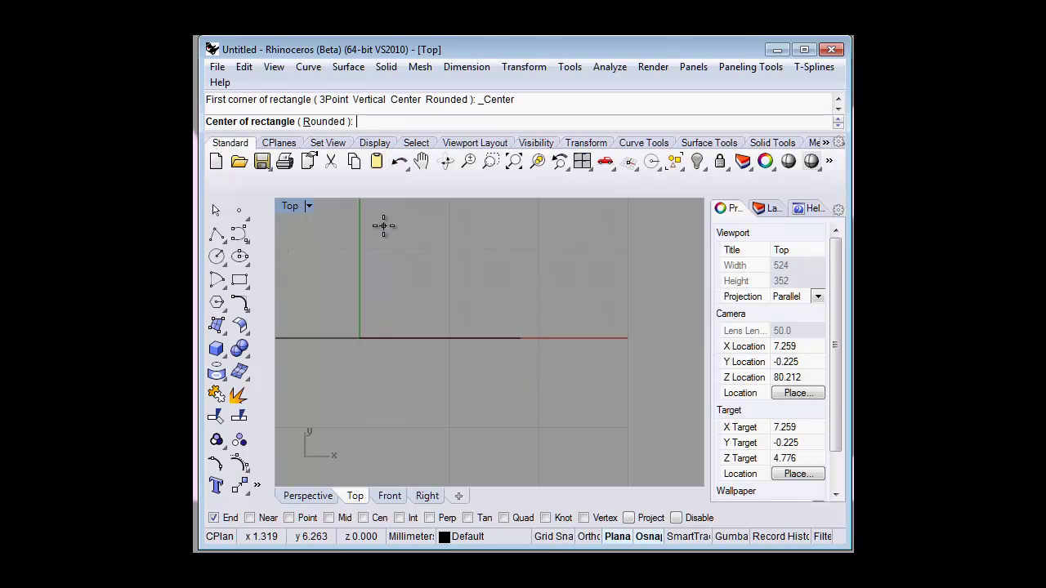
click(324, 123)
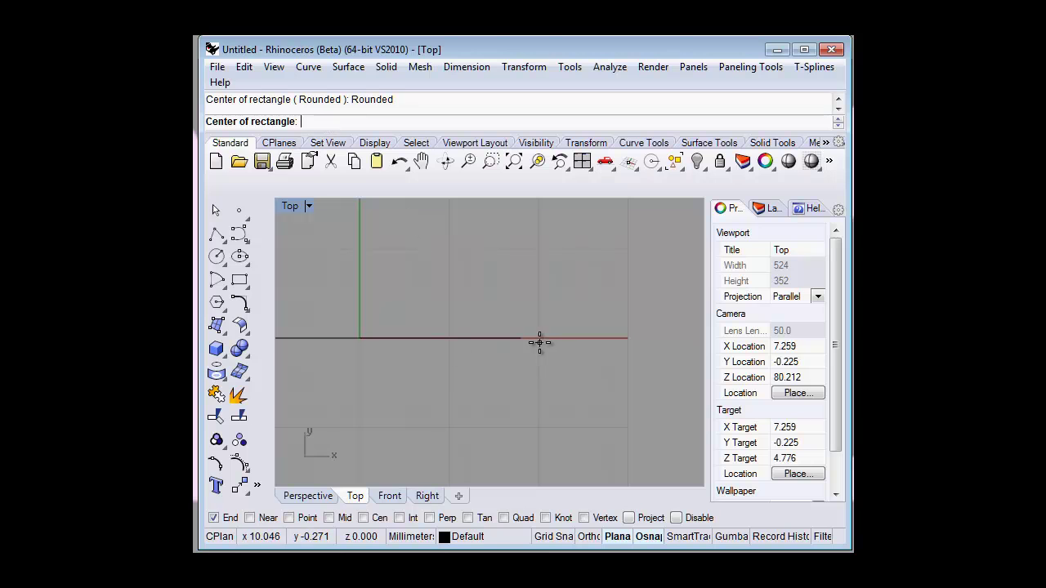
click(521, 338)
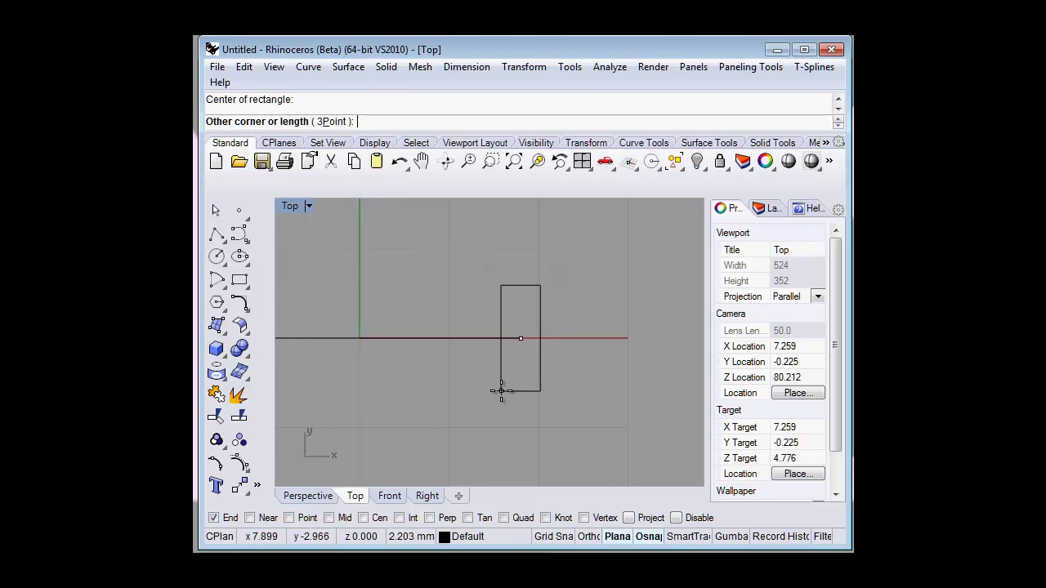
click(501, 391)
click(507, 397)
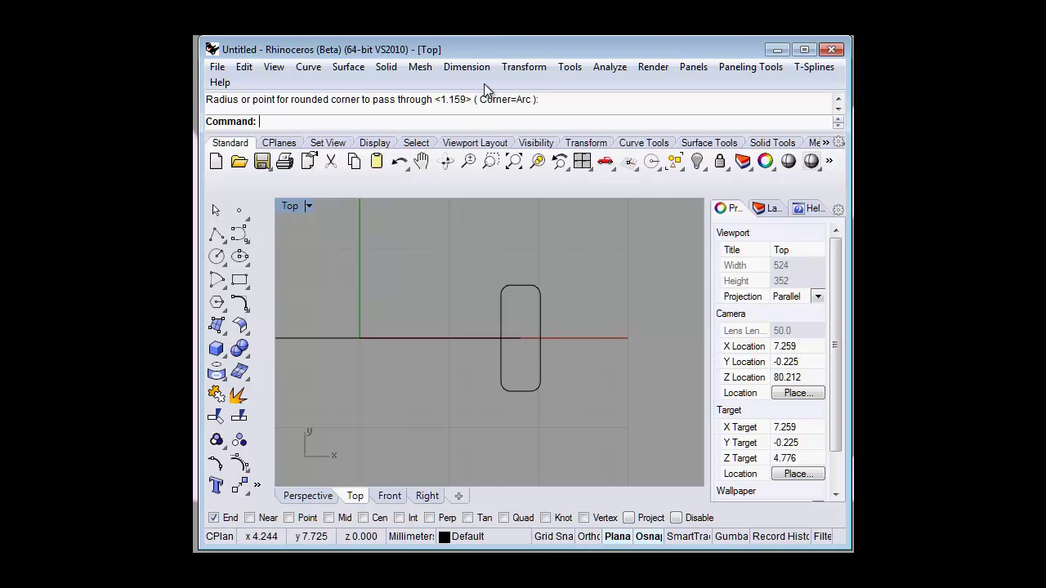
Step: Move the rounded rectangle from its left midpoint onto the circle's quadrant point using Mid and Quad snaps
click(524, 67)
click(527, 85)
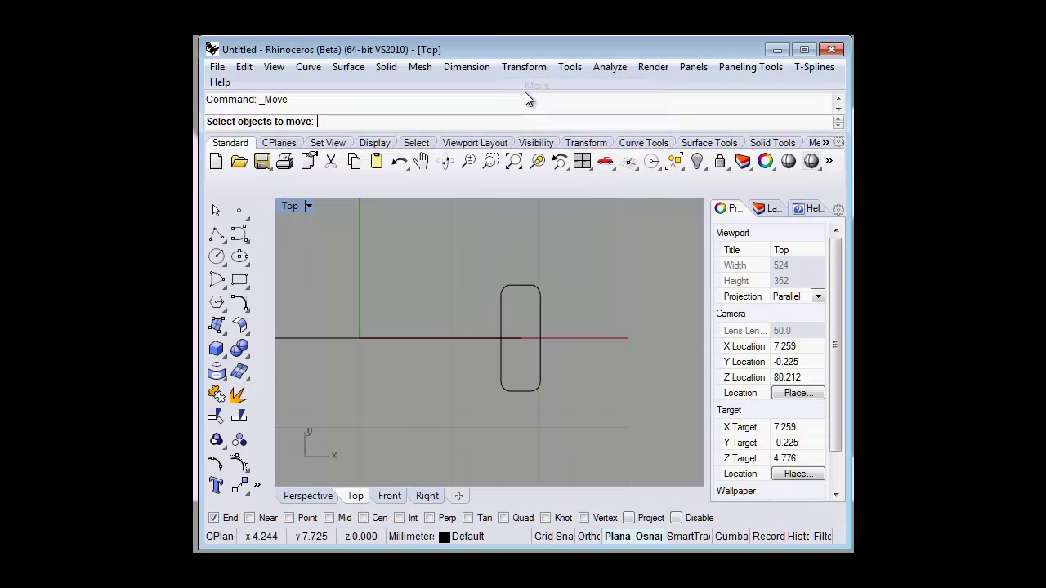
click(501, 297)
key(Return)
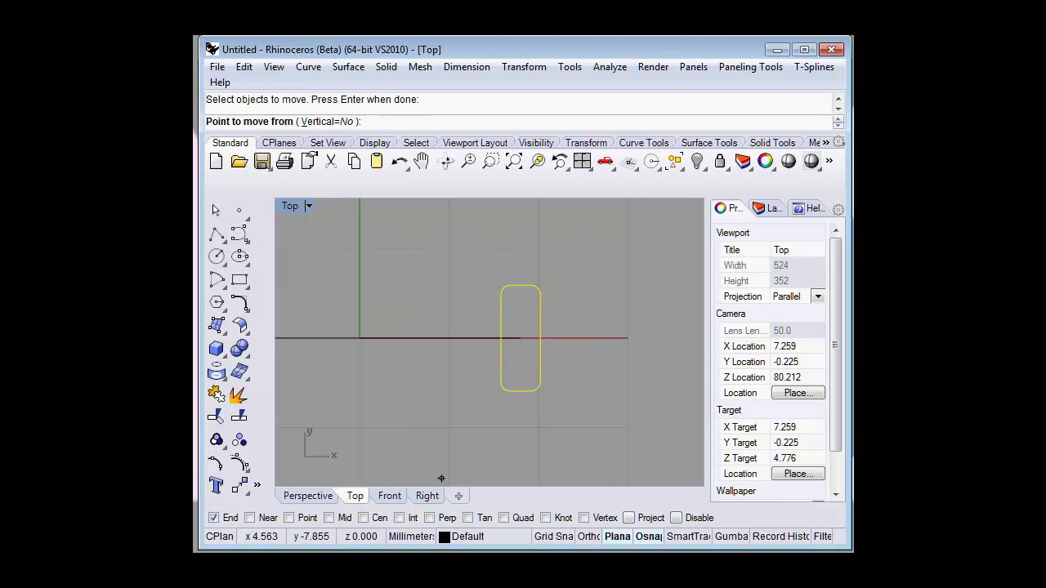
click(329, 519)
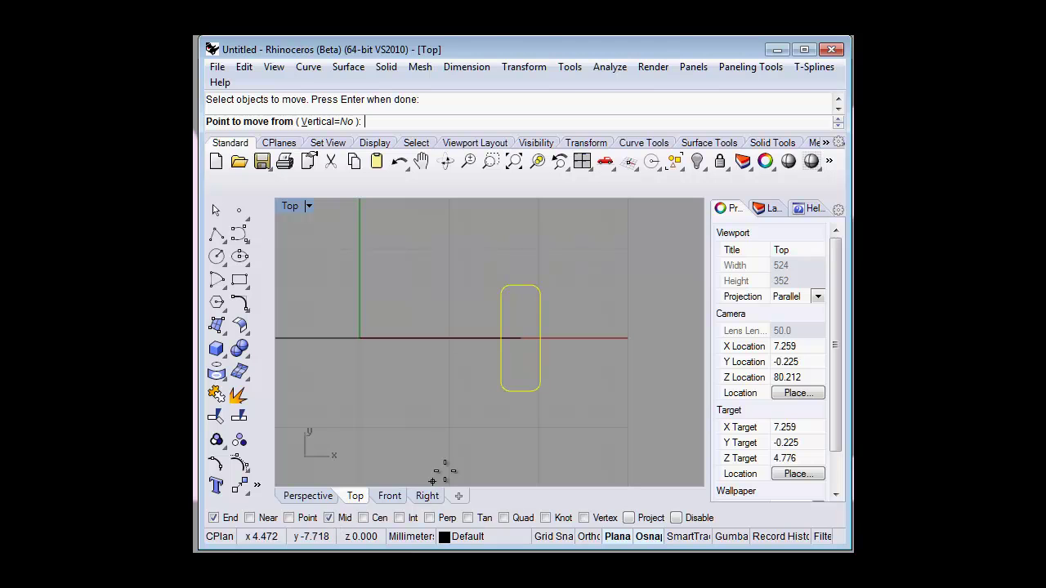
click(504, 518)
click(501, 338)
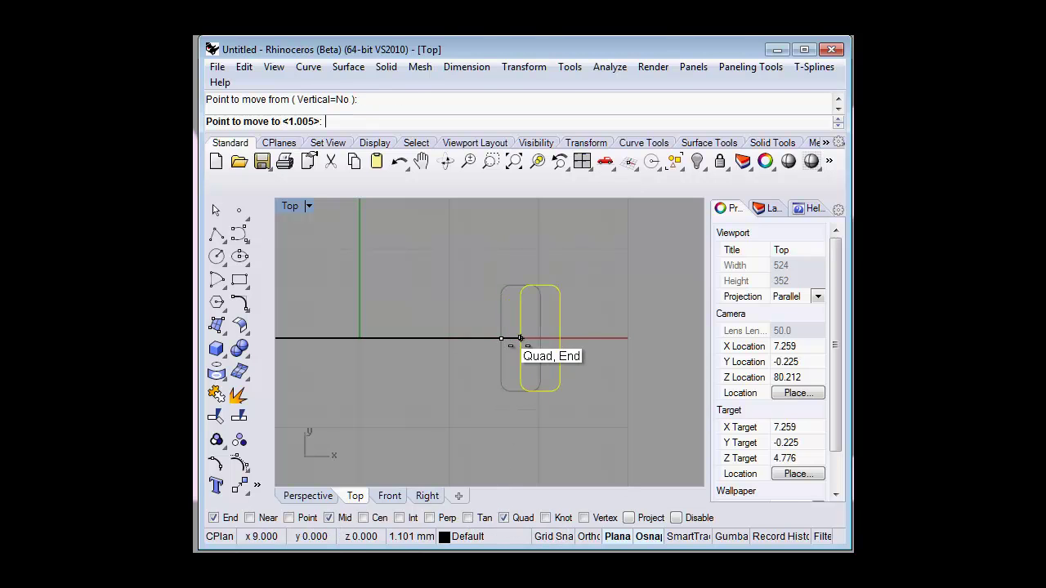
click(521, 338)
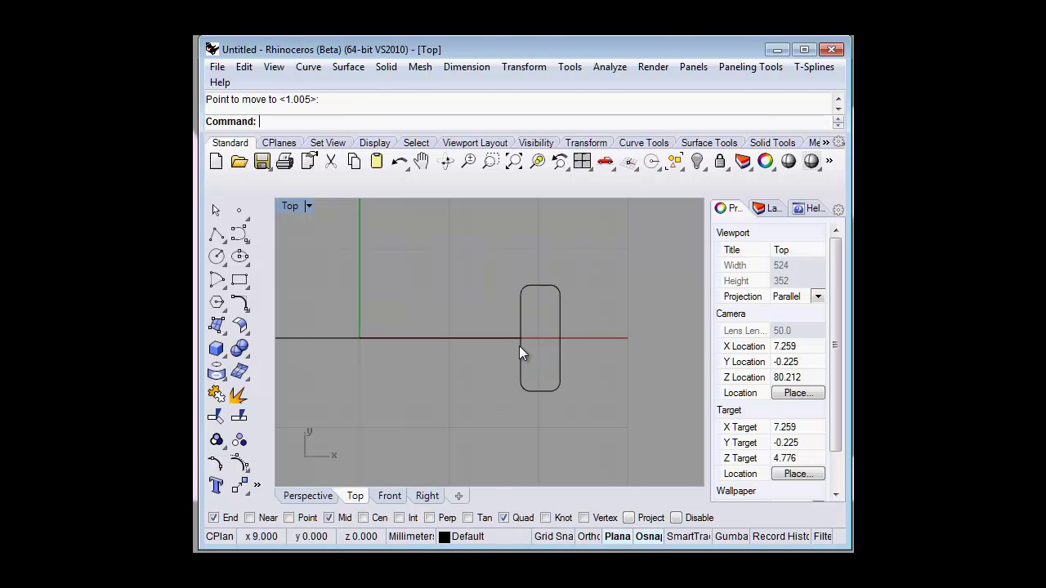
double_click(290, 207)
right_drag(505, 267, 556, 274)
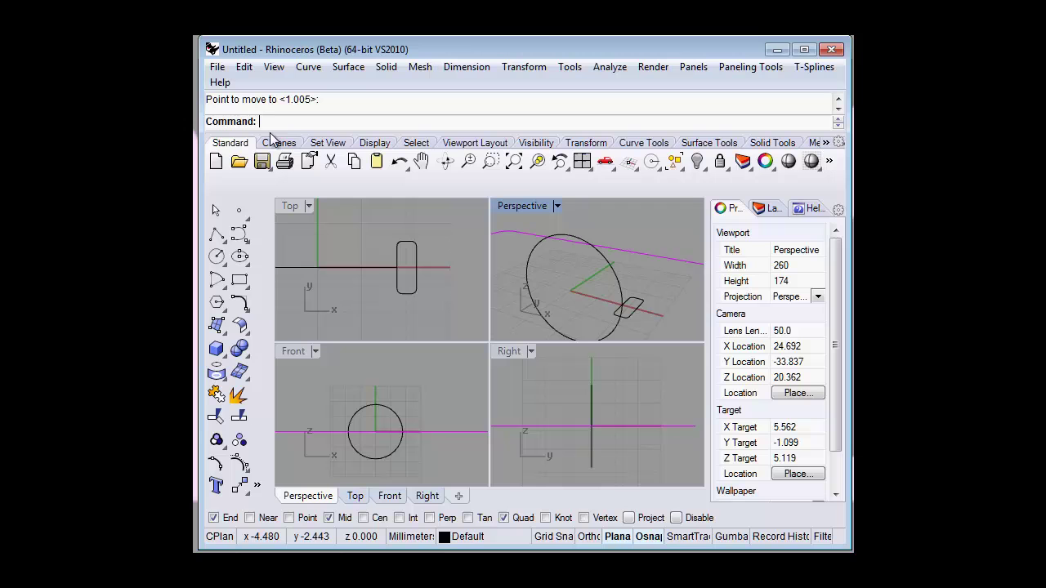
Step: Sweep the rounded-rectangle profile along the circle rail with Sweep 1 Rail to form the band
click(349, 67)
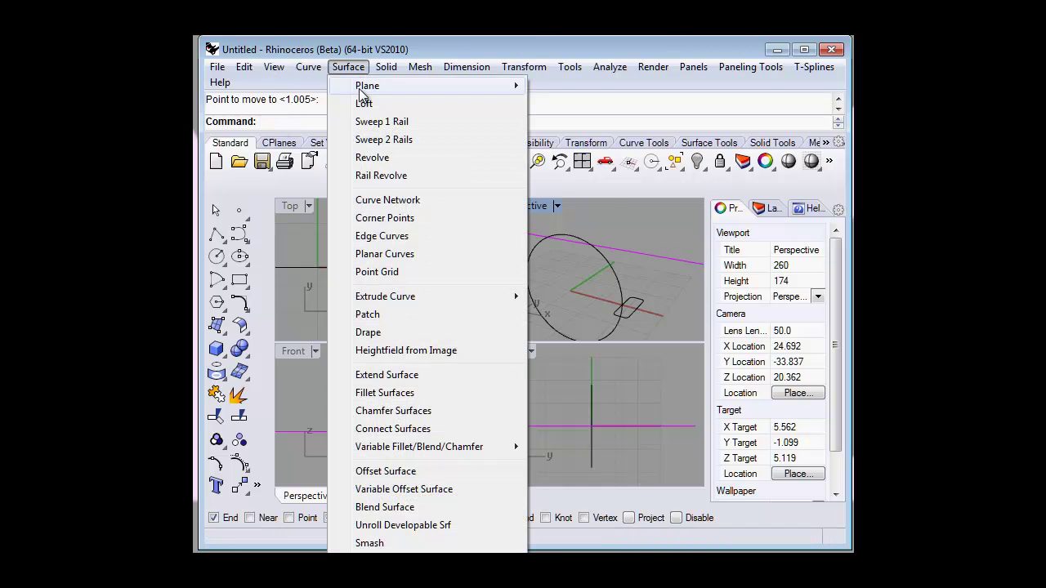
click(377, 122)
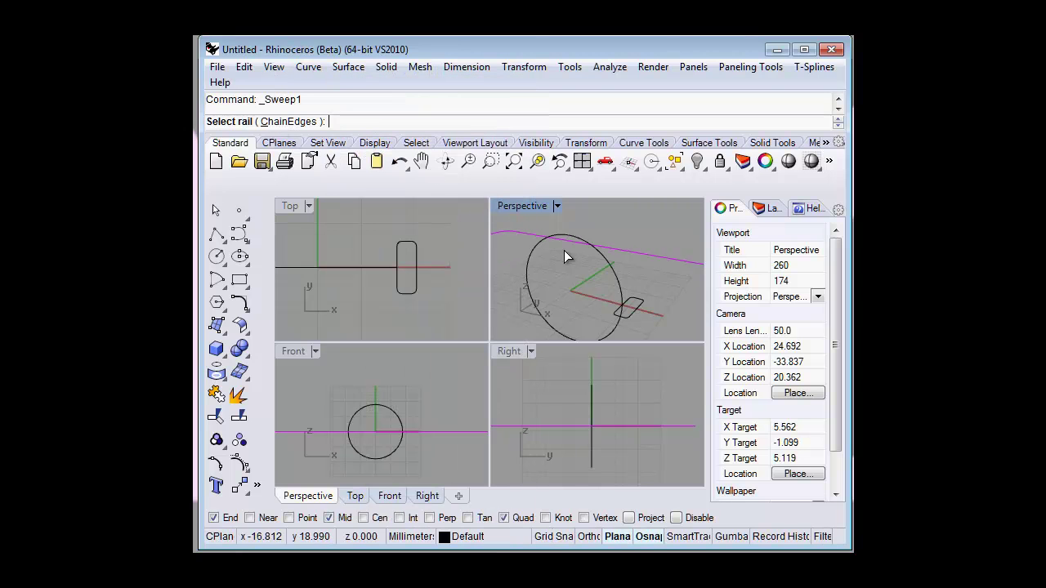
click(611, 269)
click(641, 303)
key(Return)
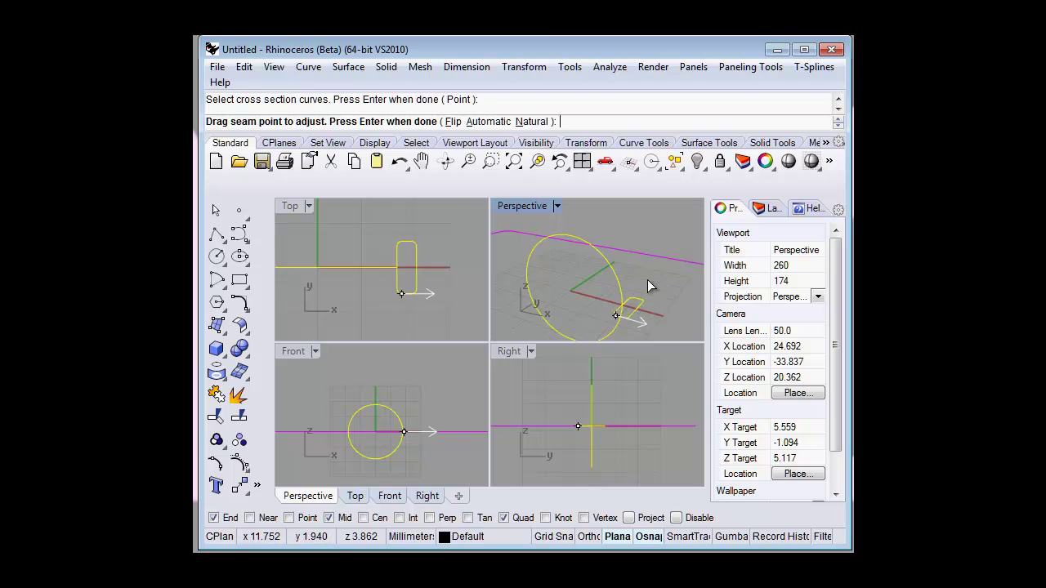
key(Return)
click(648, 265)
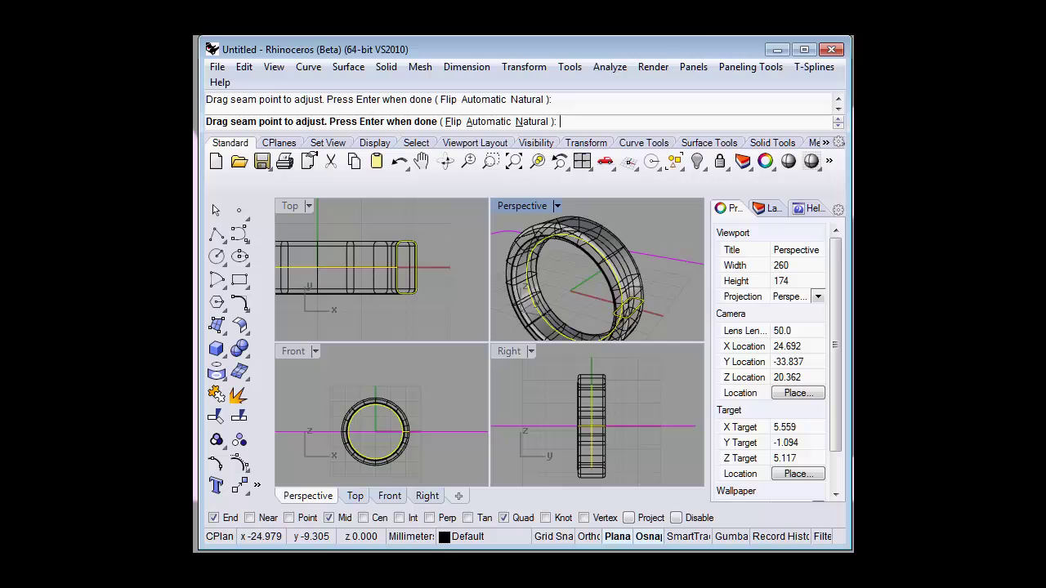
key(Return)
scroll(546, 283, down, 3)
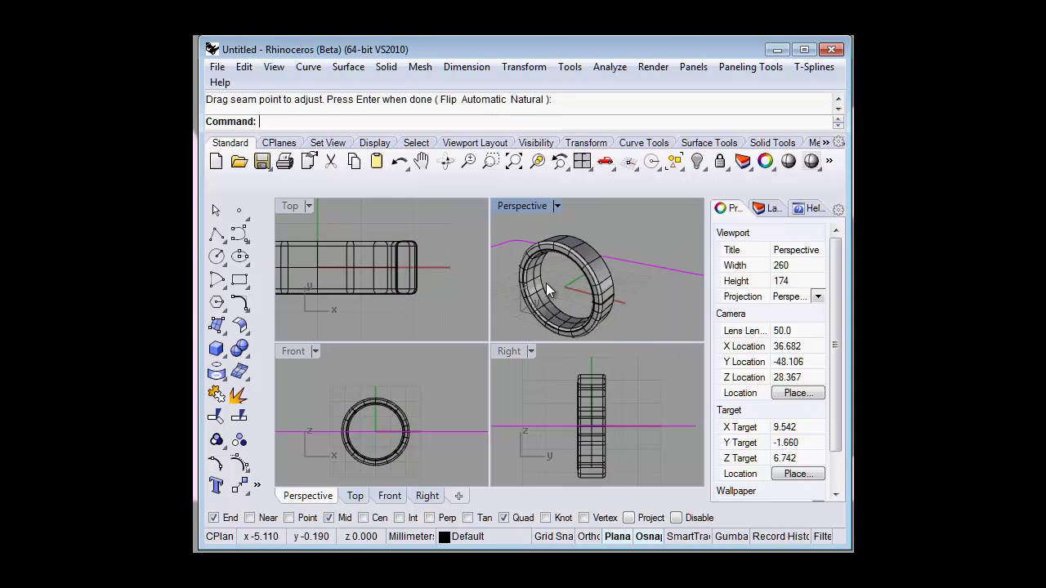
mouse_move(528, 309)
right_down()
mouse_move(560, 278)
mouse_move(519, 280)
mouse_move(551, 278)
right_up()
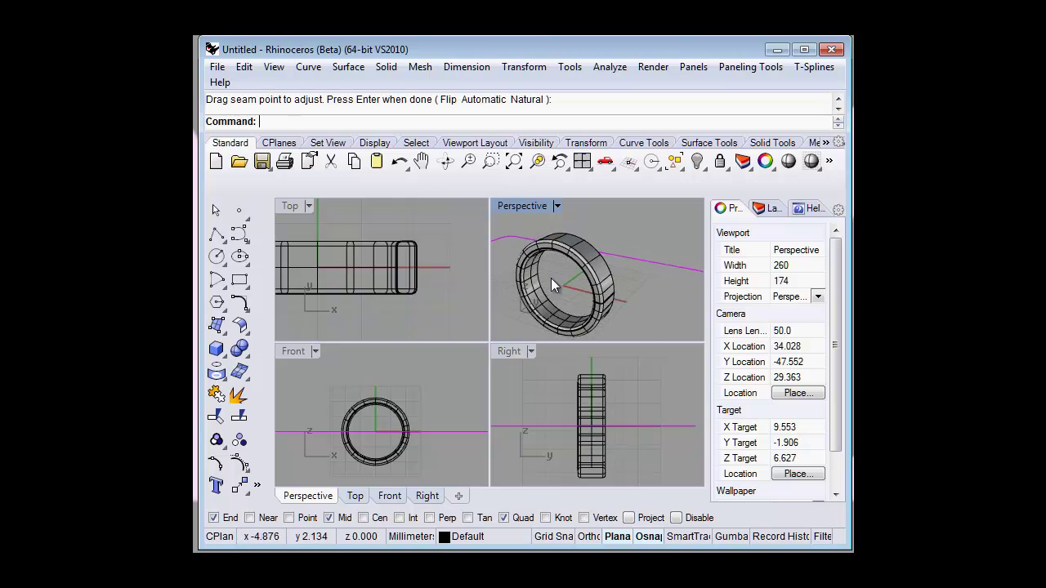
double_click(296, 206)
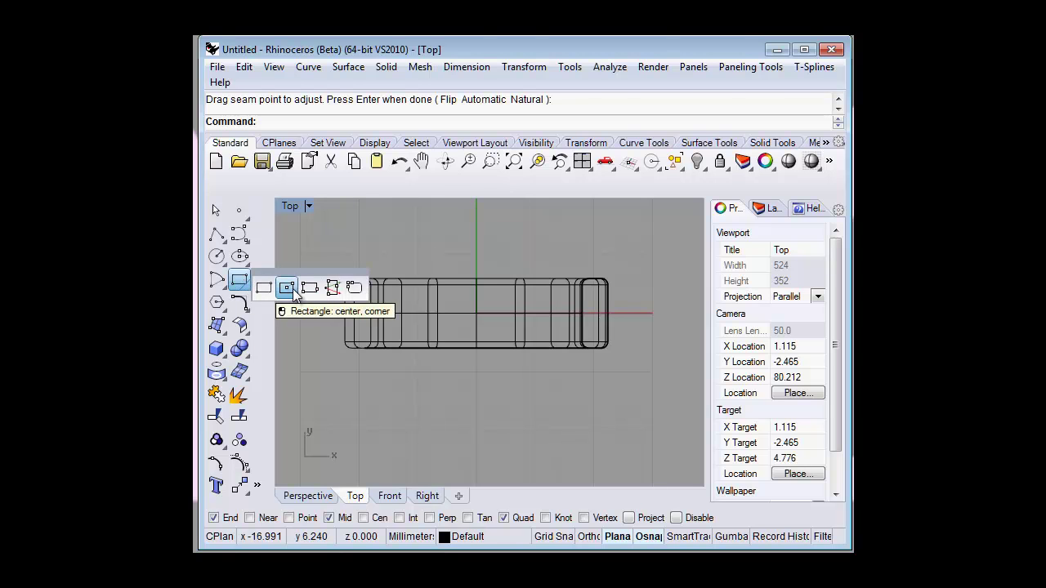
Step: Draw a slim rounded rectangle centred at 0,0,0 with default corner radius across the band
click(286, 288)
text(0,0,0)
key(Return)
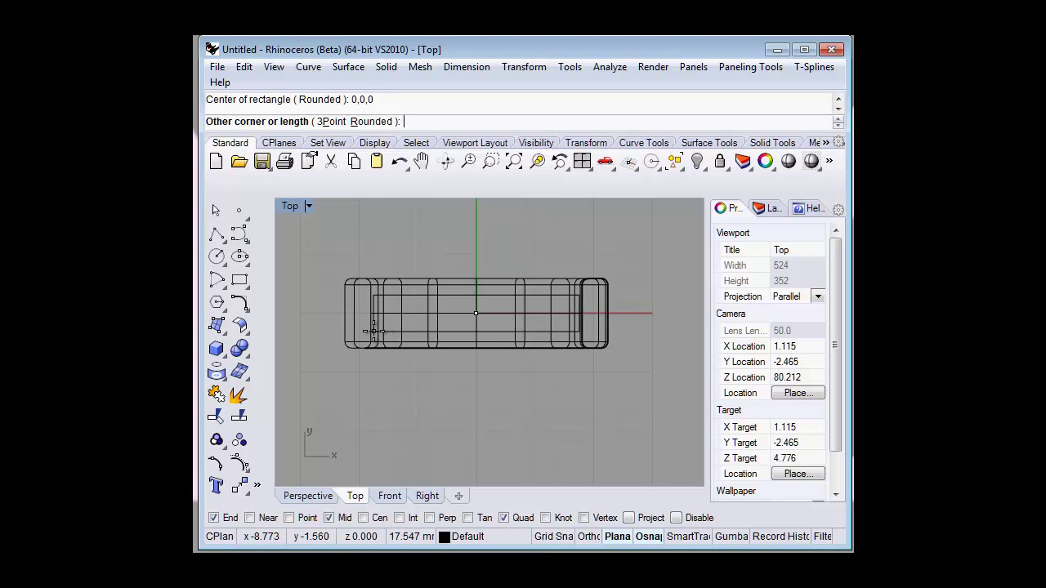
click(372, 121)
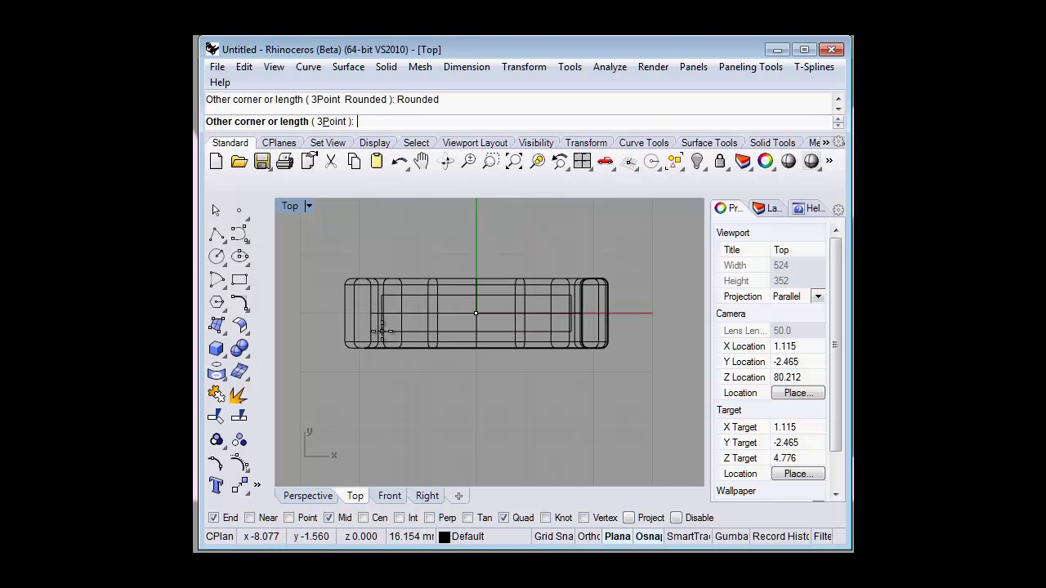
click(382, 333)
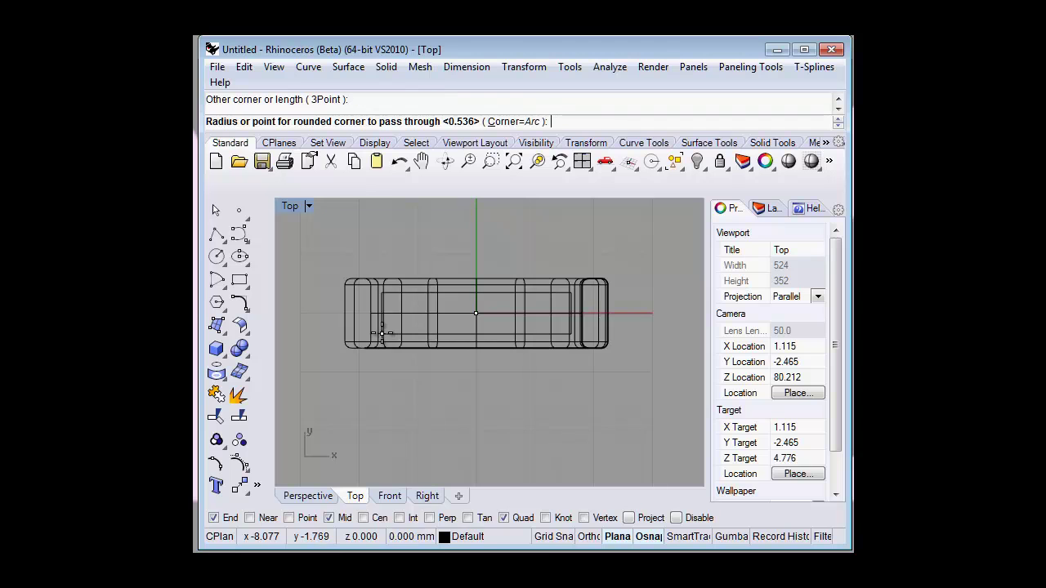
key(Return)
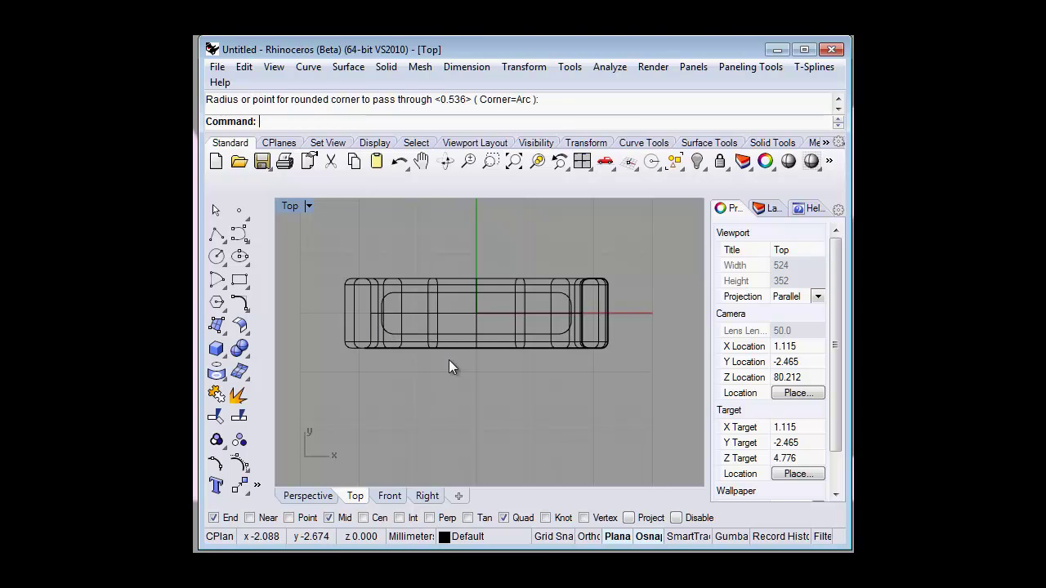
double_click(288, 207)
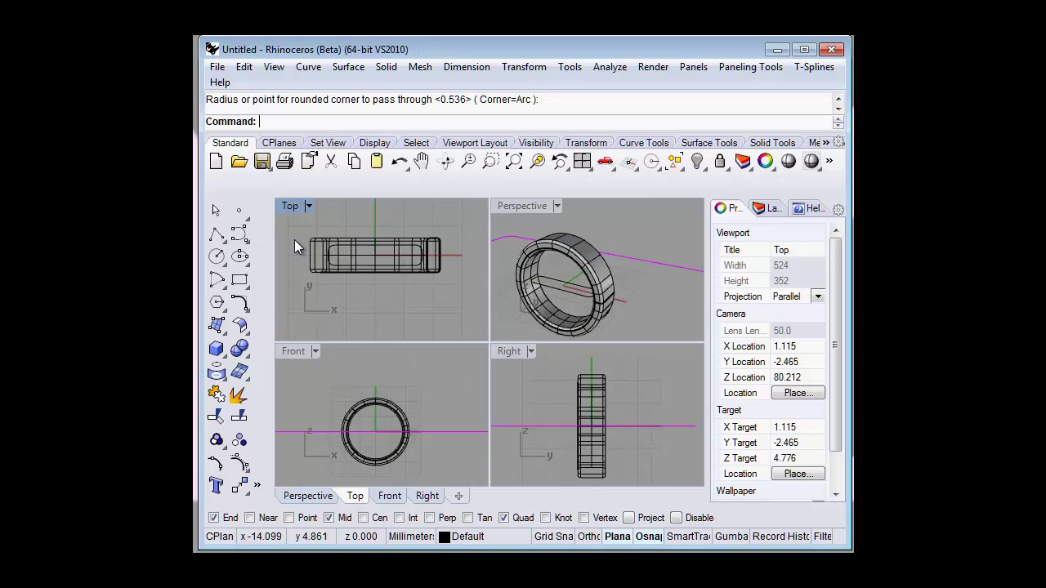
Step: With Osnap off and Ortho on, draw an origin-centred circle just inside the ring's inner wall
double_click(295, 356)
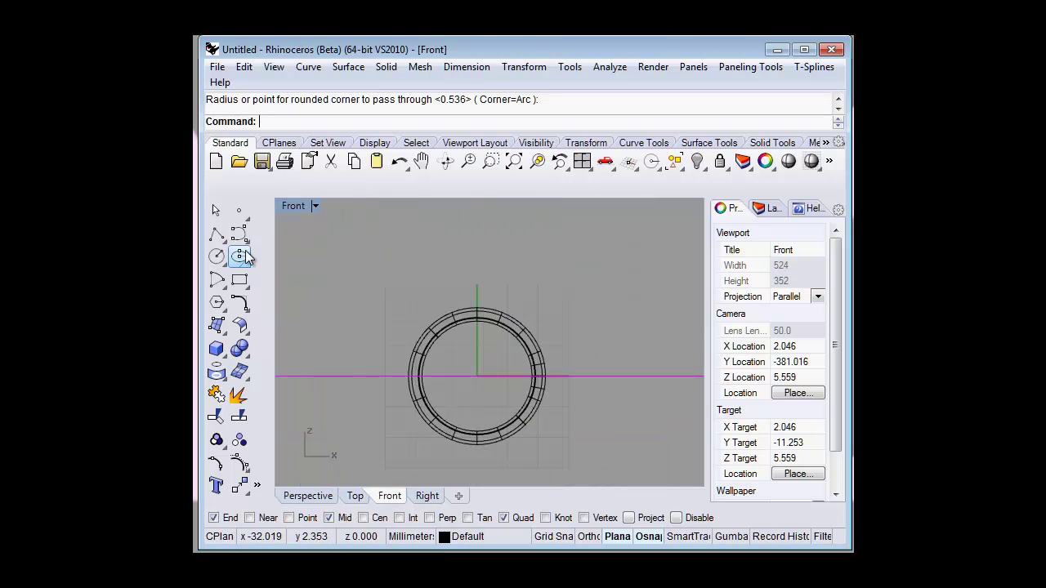
click(212, 258)
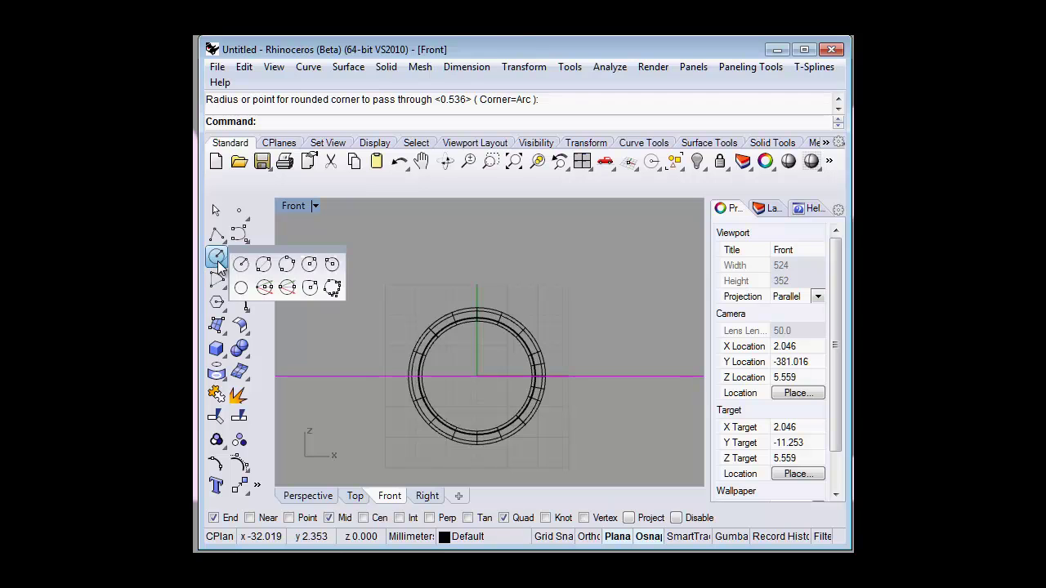
click(241, 263)
click(476, 376)
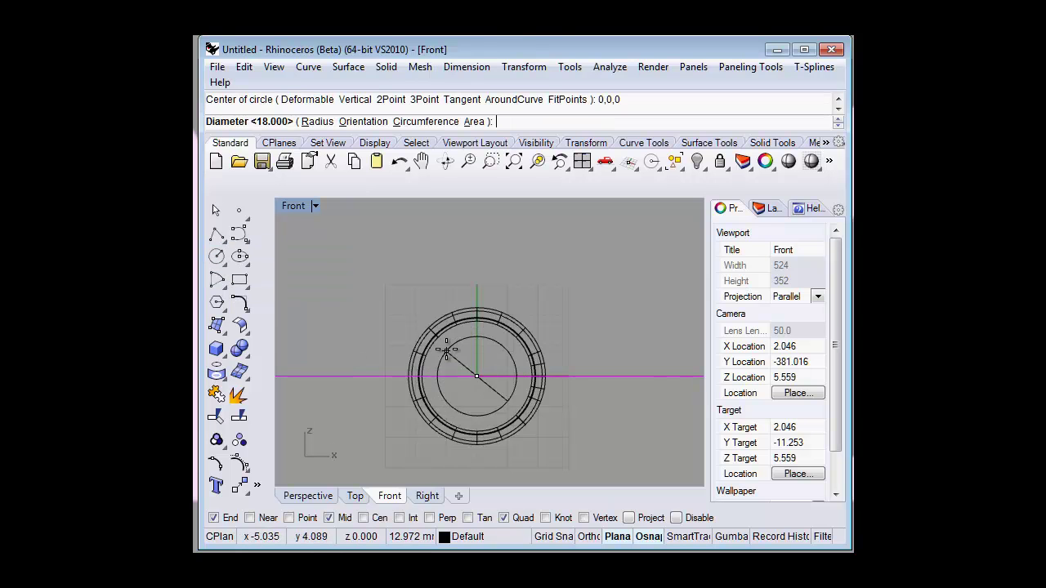
scroll(446, 350, up, 5)
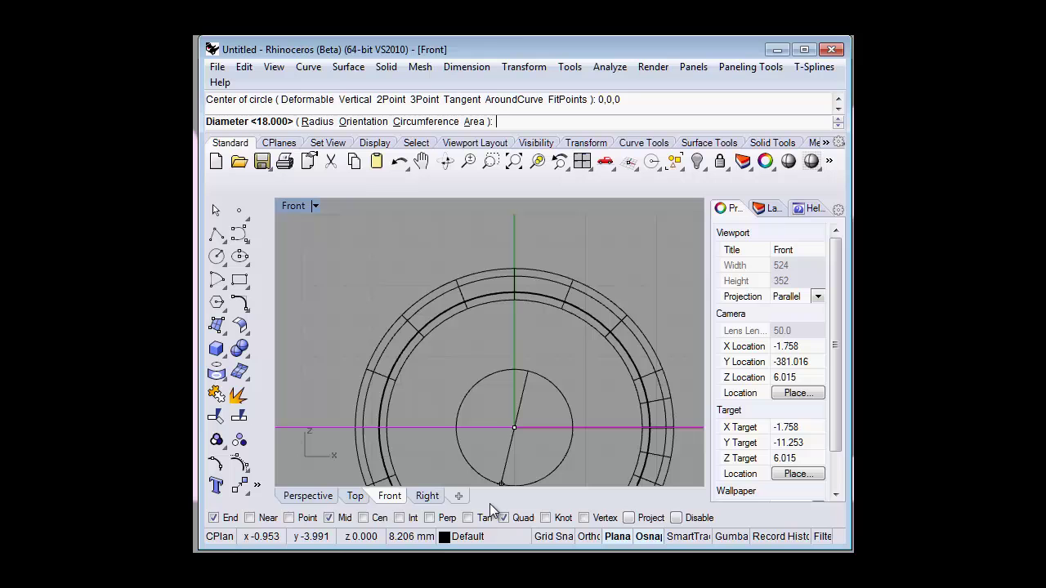
click(678, 518)
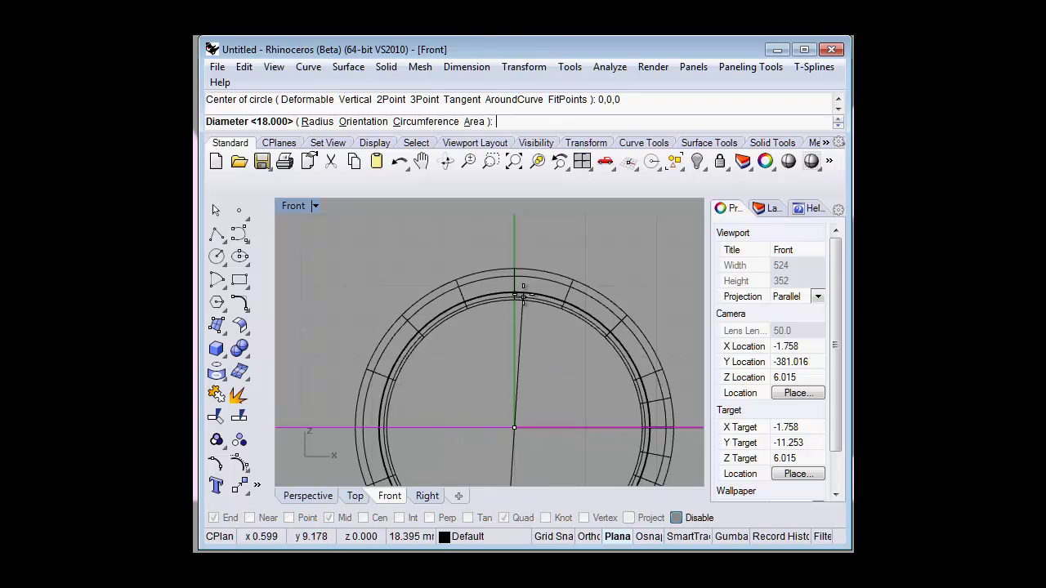
key(F8)
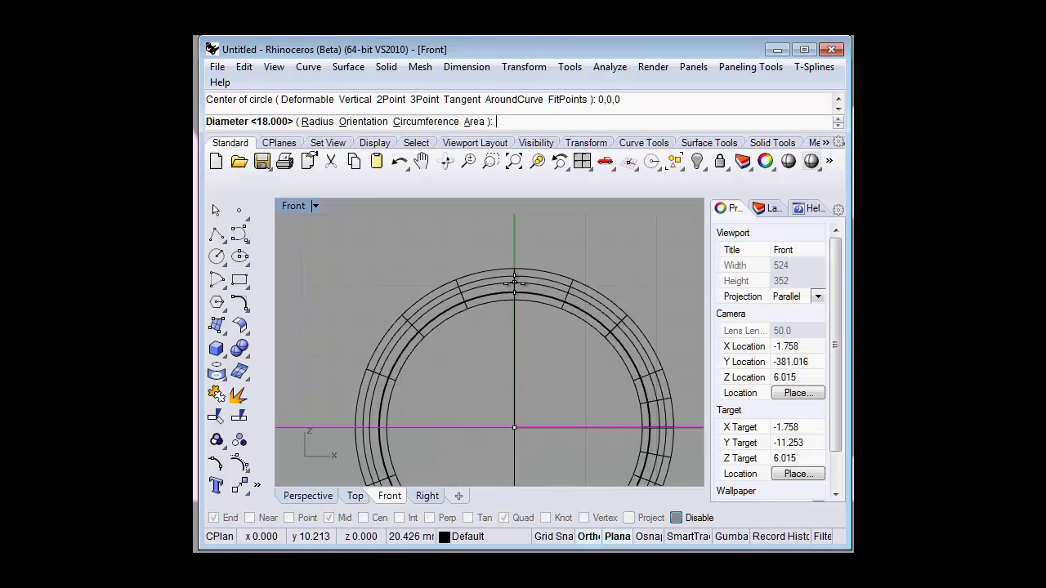
click(514, 290)
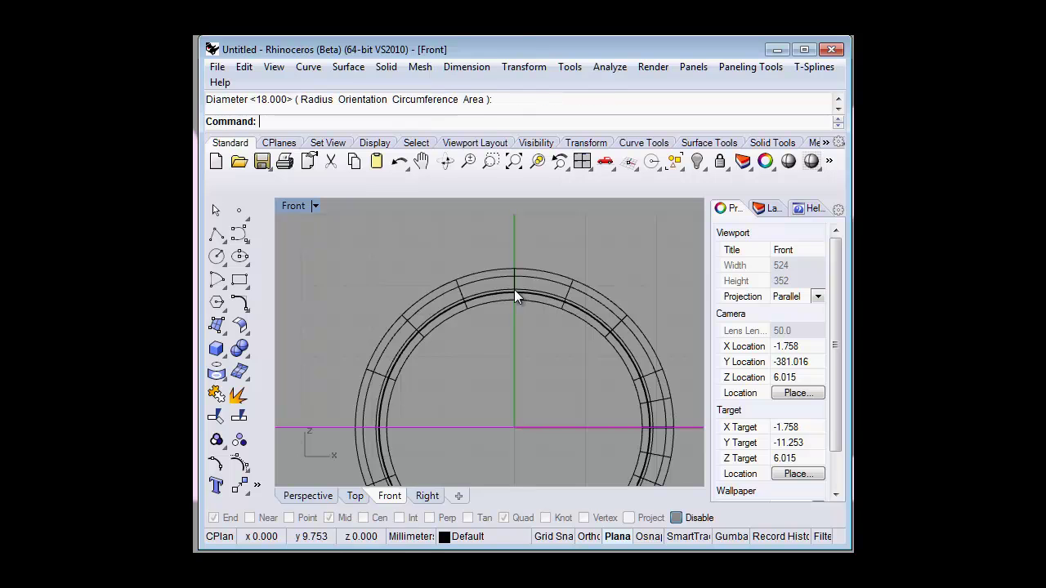
click(529, 291)
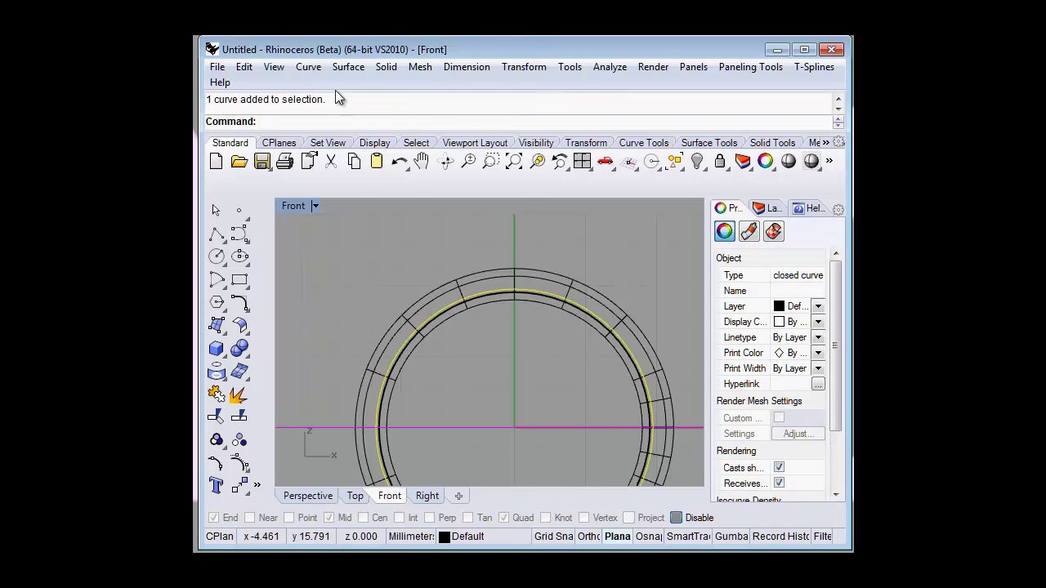
click(350, 70)
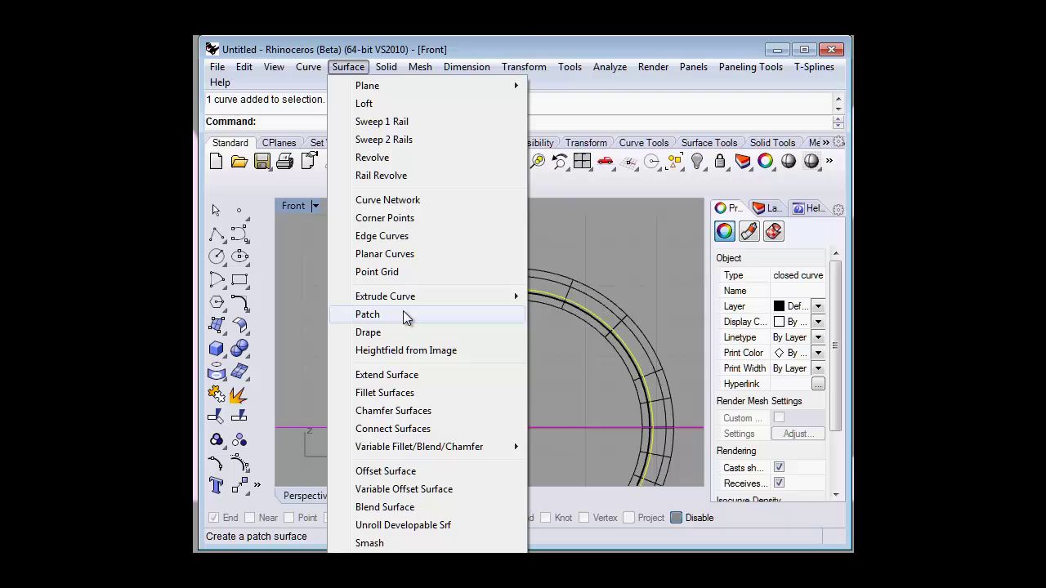
mouse_move(385, 297)
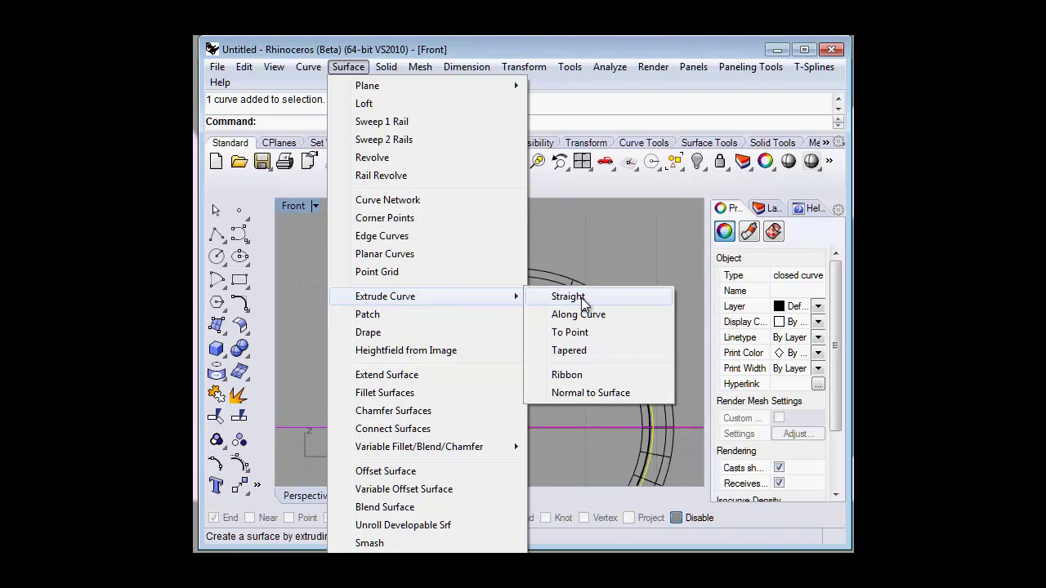
Step: Extrude the inner circle straight on both sides, past the ring's width, into a cylinder
click(582, 299)
double_click(293, 208)
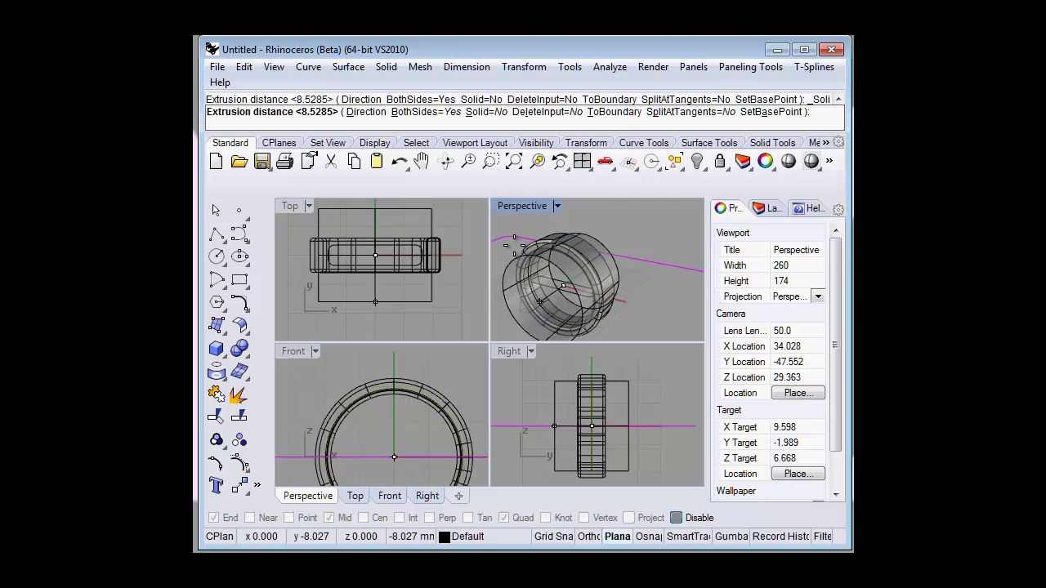
click(512, 247)
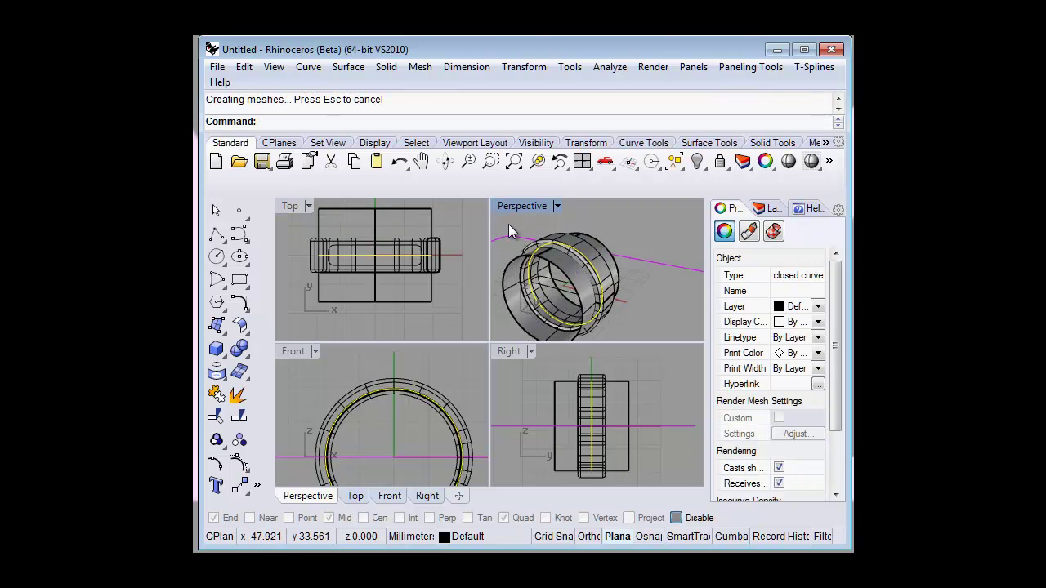
click(509, 224)
scroll(406, 272, up, 2)
scroll(406, 272, down, 2)
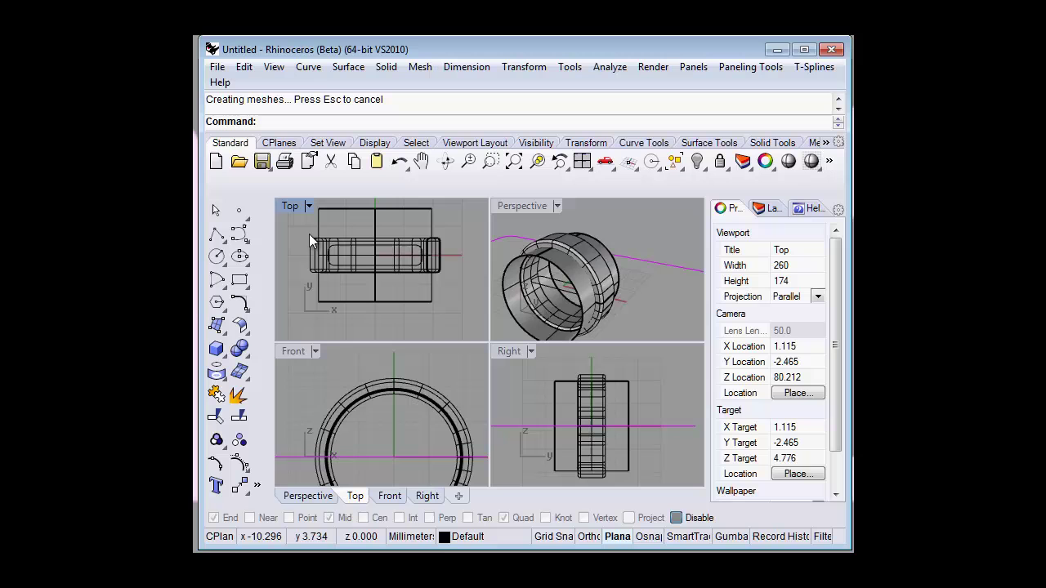
Step: Project the rounded slot rectangle onto the ring band, producing six closed outline curves
text(Pr)
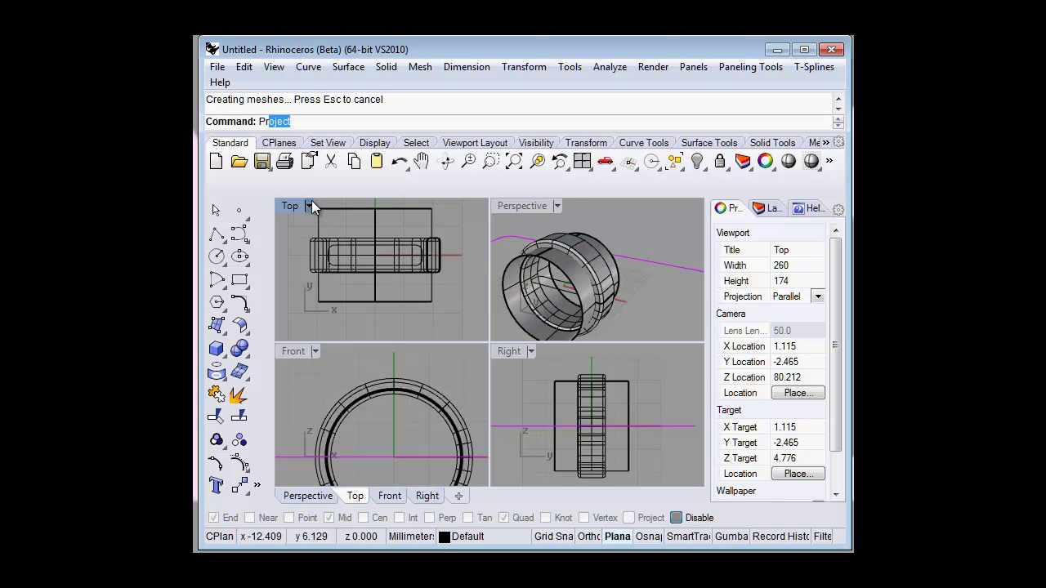
text(oject)
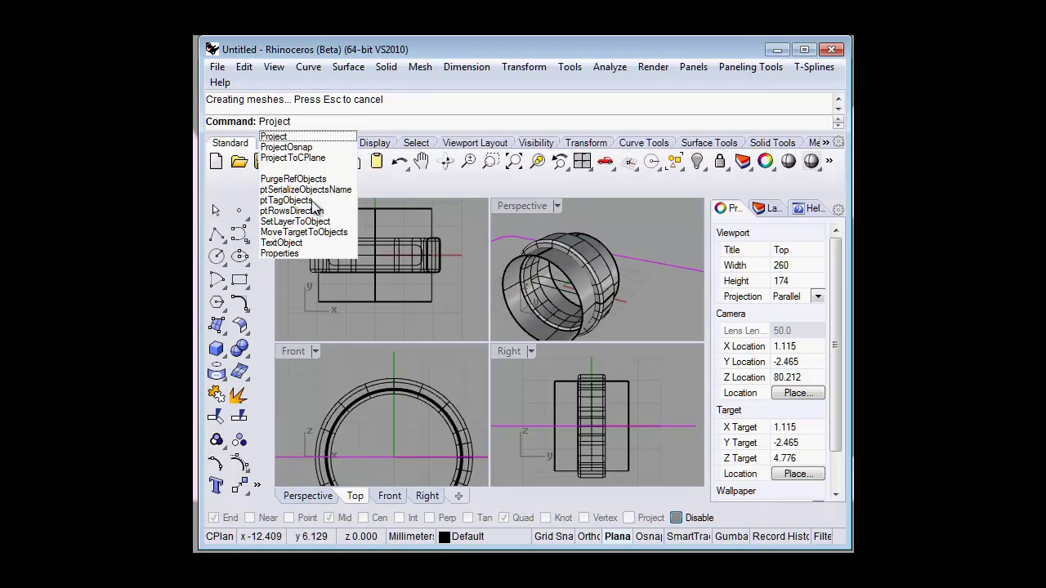
key(Return)
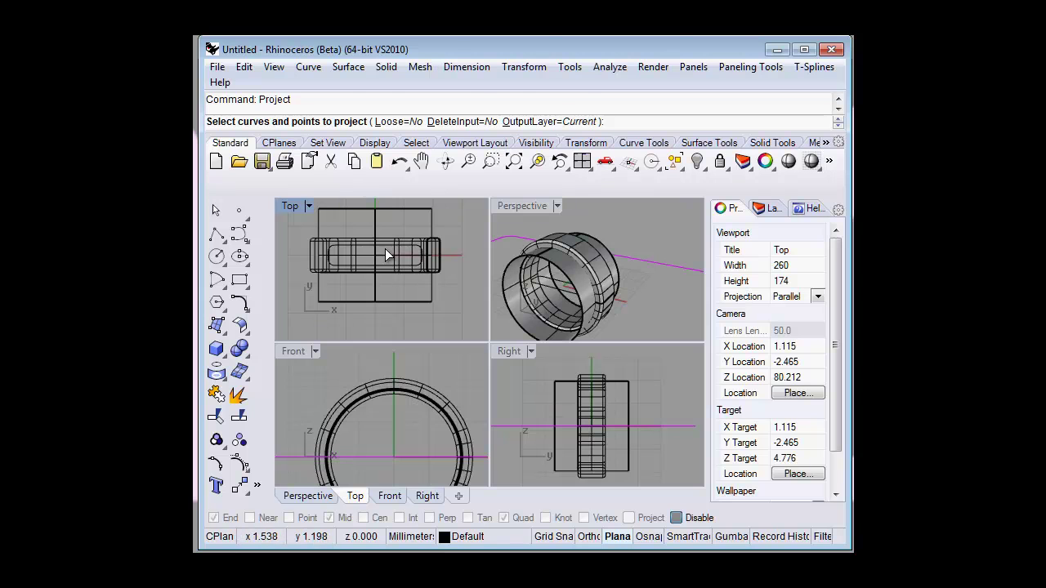
click(384, 246)
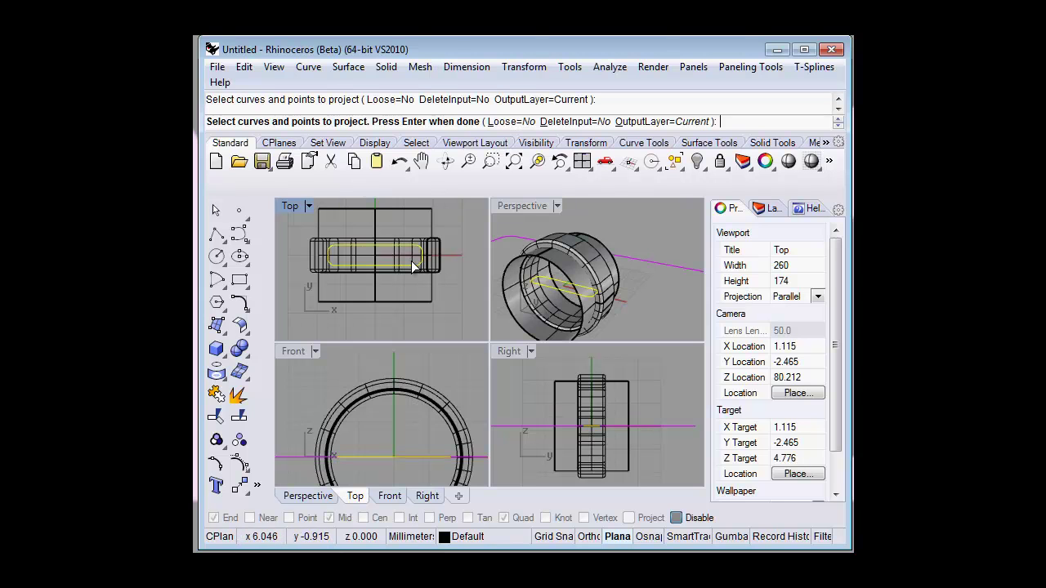
right_click(511, 229)
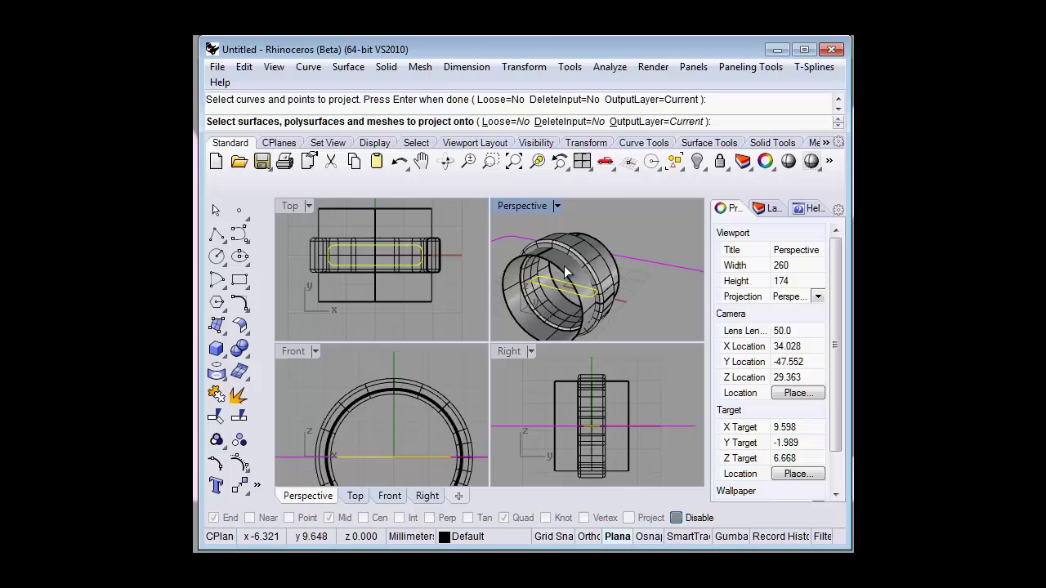
click(564, 265)
key(Return)
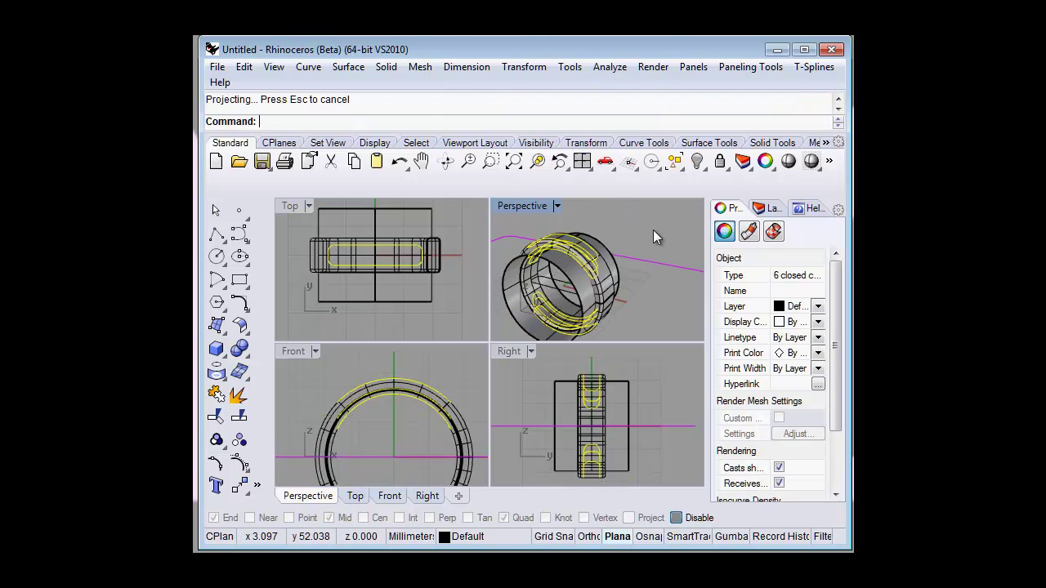
click(644, 224)
mouse_move(645, 224)
right_down()
mouse_move(588, 255)
mouse_move(584, 242)
mouse_move(599, 245)
right_up()
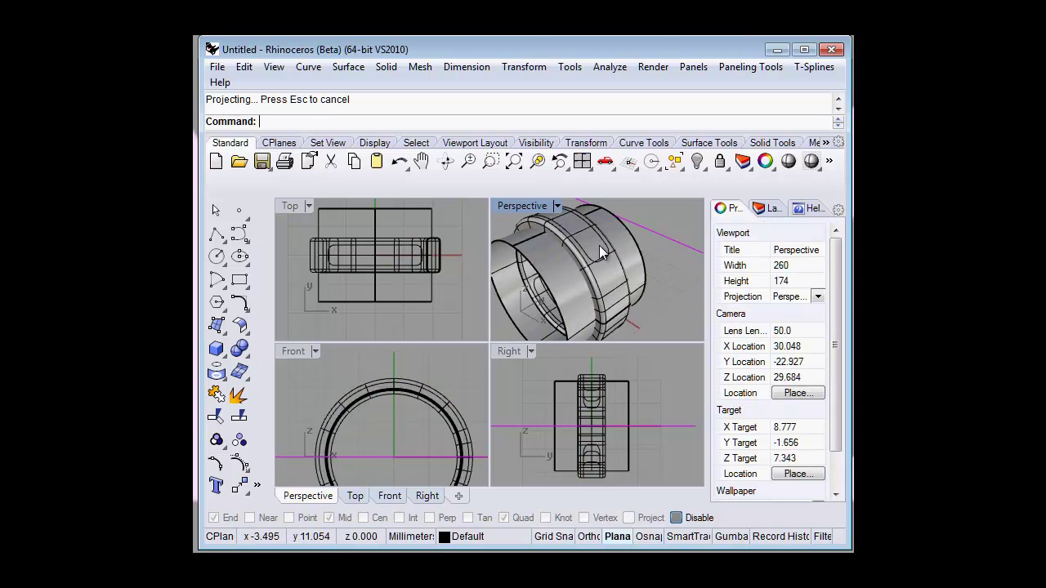
double_click(518, 208)
mouse_move(456, 278)
right_down()
mouse_move(425, 243)
mouse_move(413, 249)
right_up()
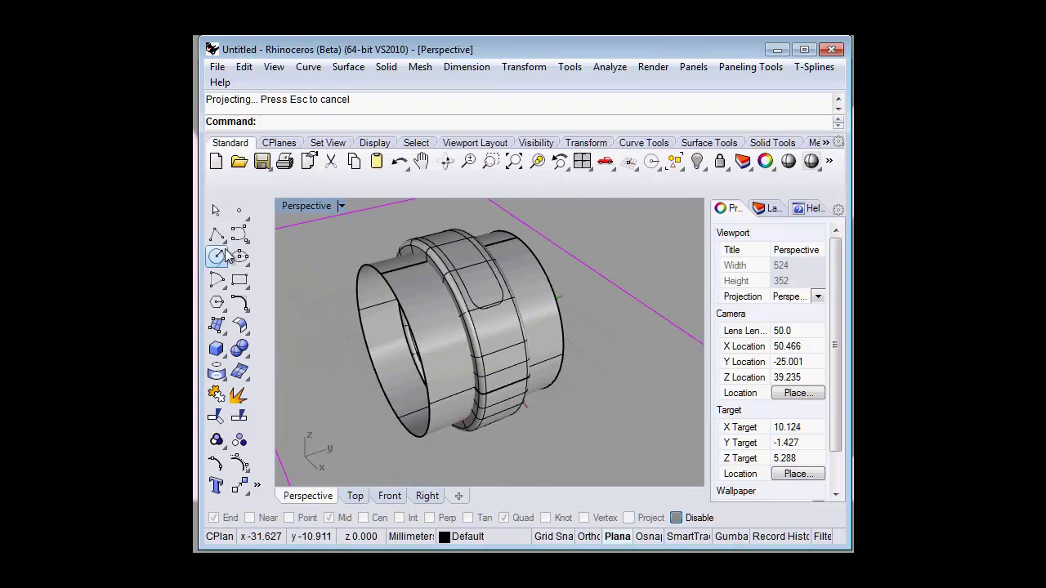
Step: Split the ring with the cylinder as cutter and delete the leftover piece
click(239, 417)
click(498, 364)
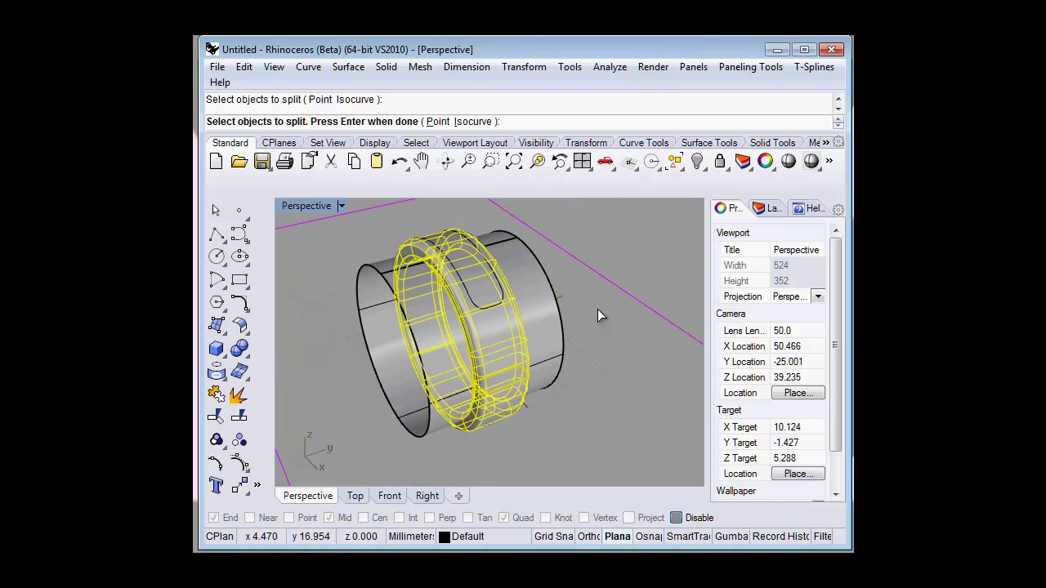
key(Return)
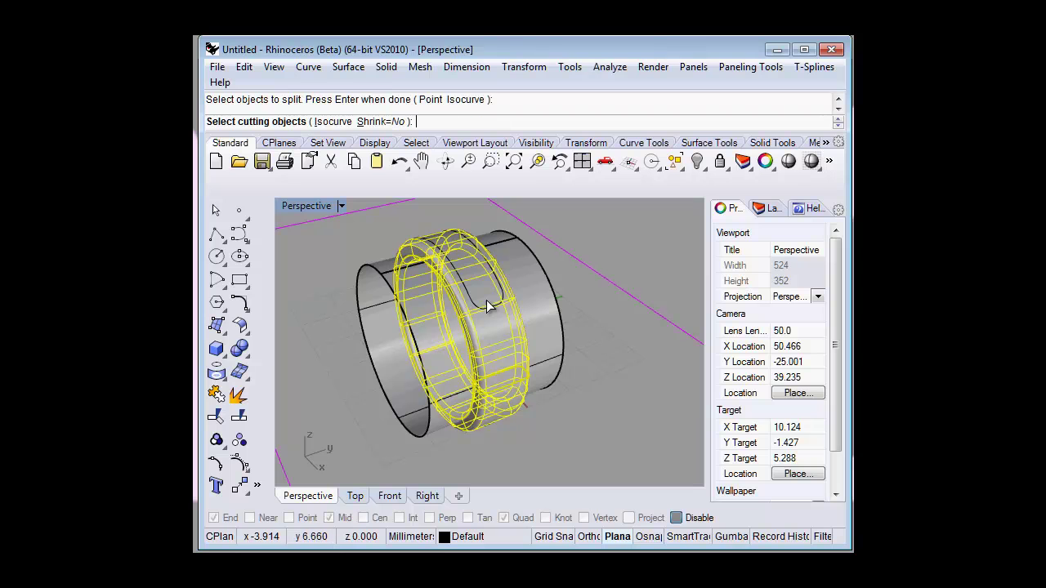
click(473, 300)
key(Return)
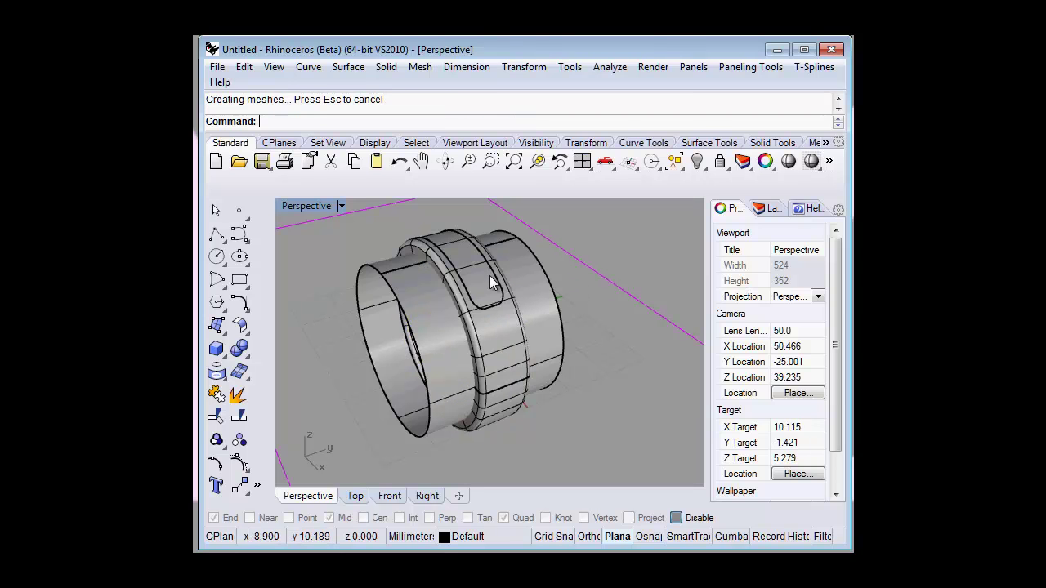
click(485, 279)
key(Delete)
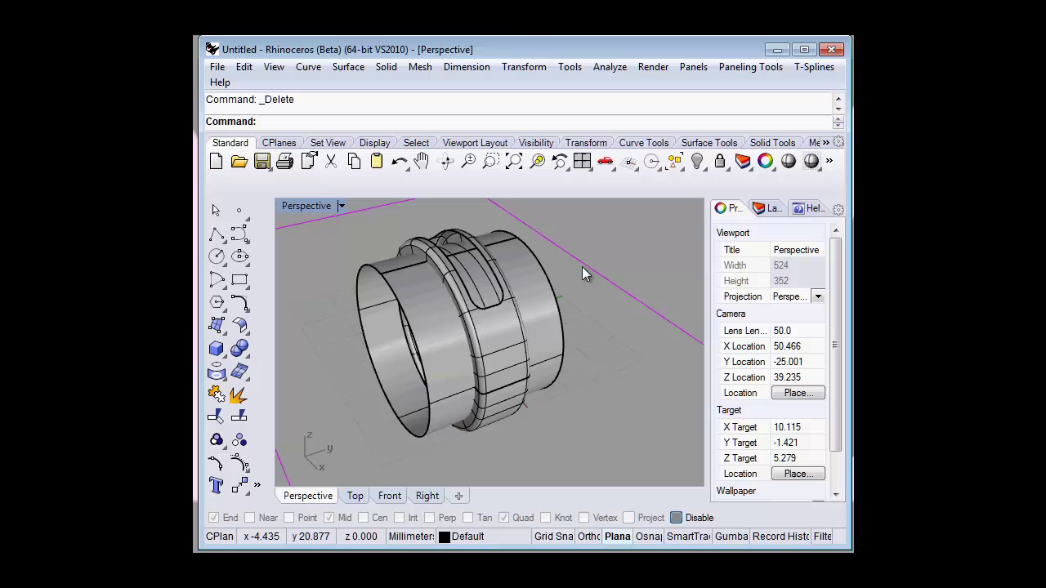
right_drag(582, 267, 599, 295)
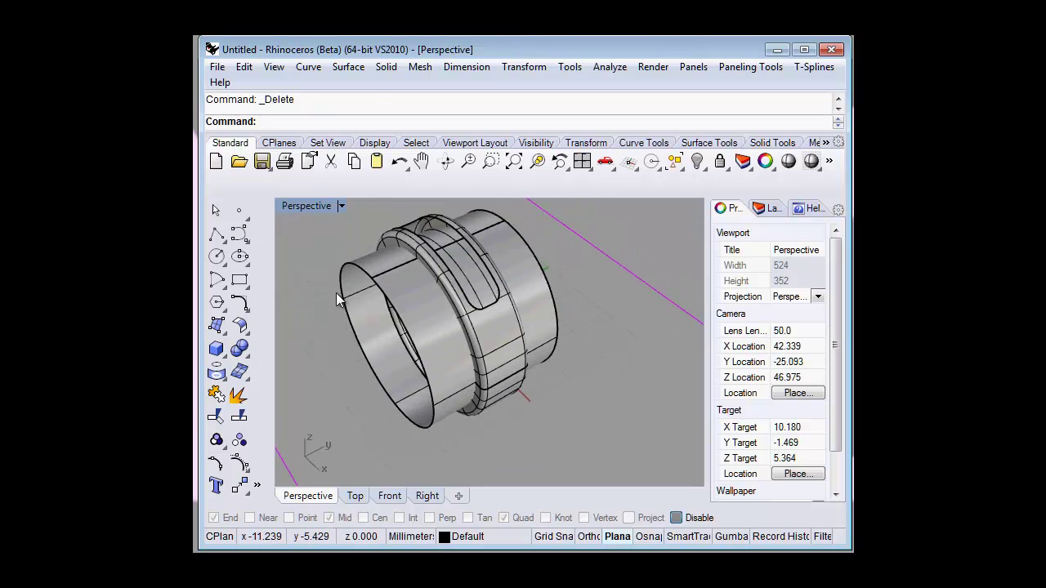
Step: Split the cylinder with the ring and delete the cylinder portions outside the band
right_click(313, 310)
click(388, 282)
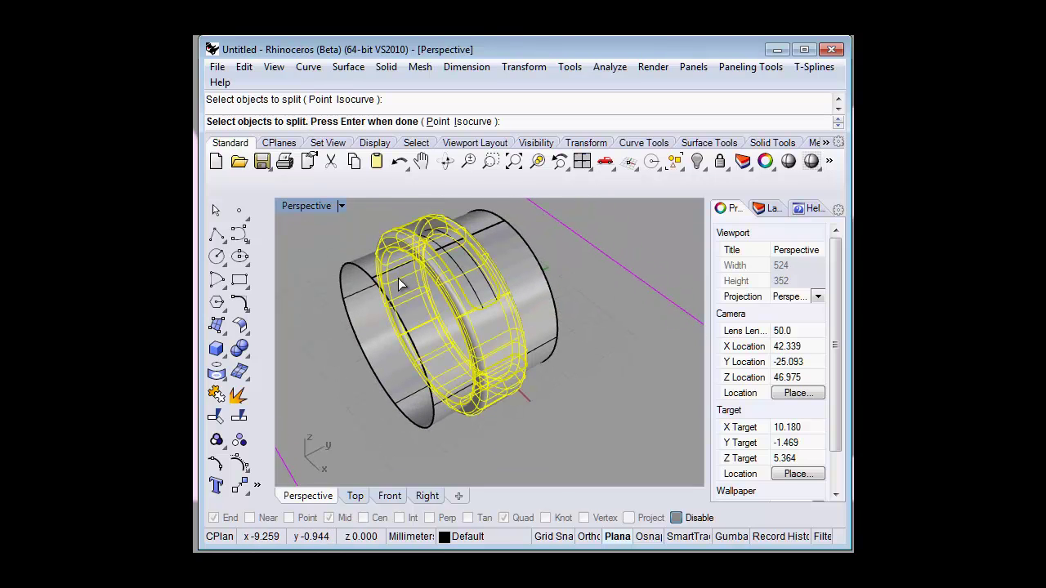
key(Escape)
right_click(329, 271)
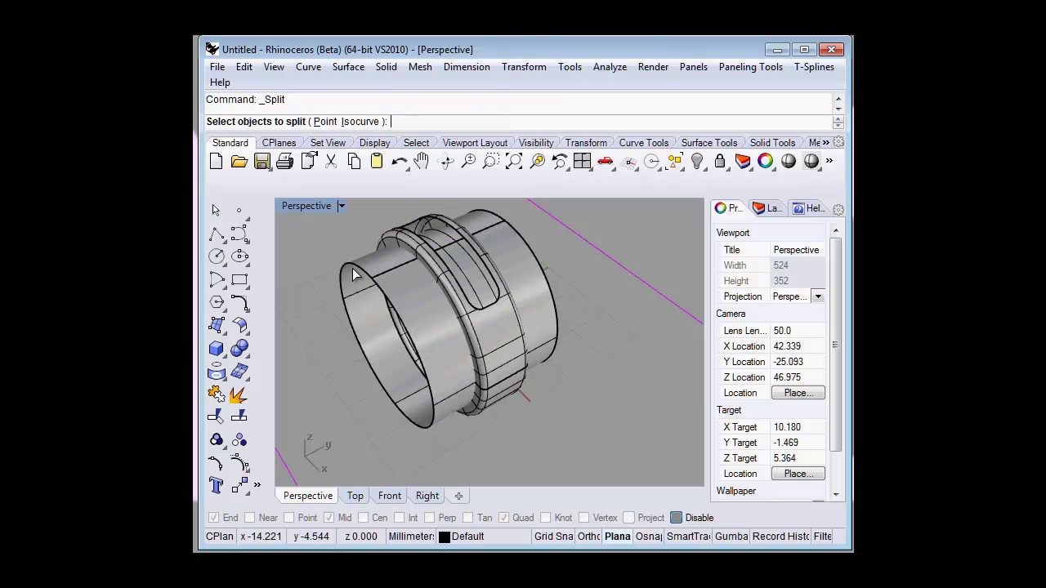
click(355, 274)
click(298, 211)
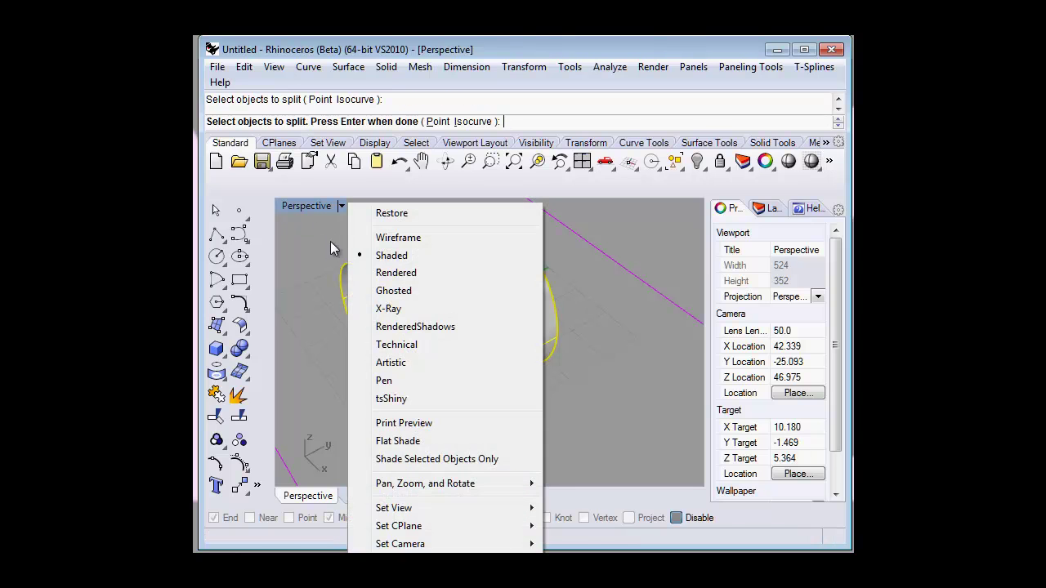
click(316, 265)
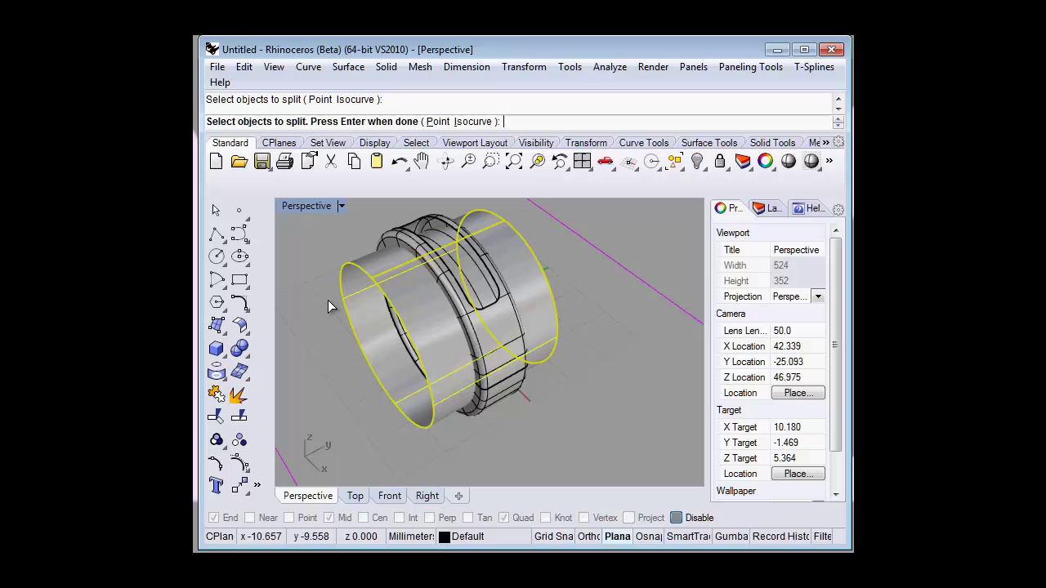
right_click(328, 300)
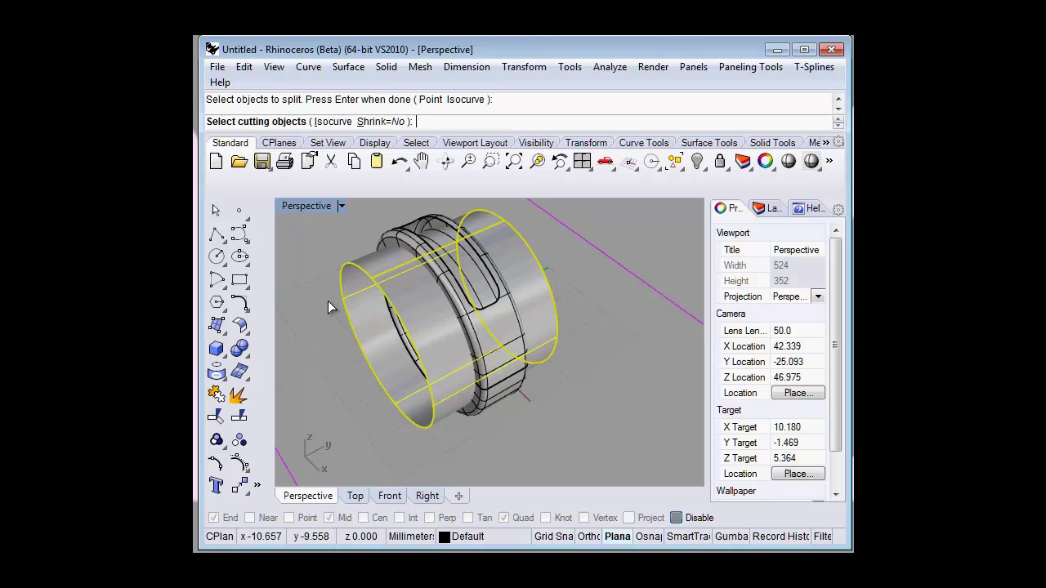
click(478, 271)
right_click(577, 260)
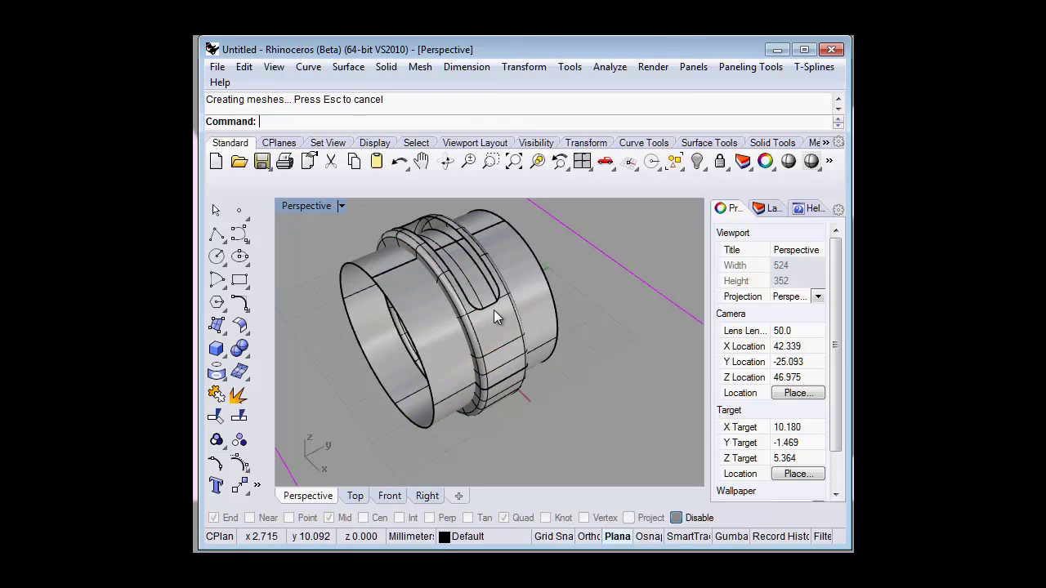
click(418, 318)
key(Delete)
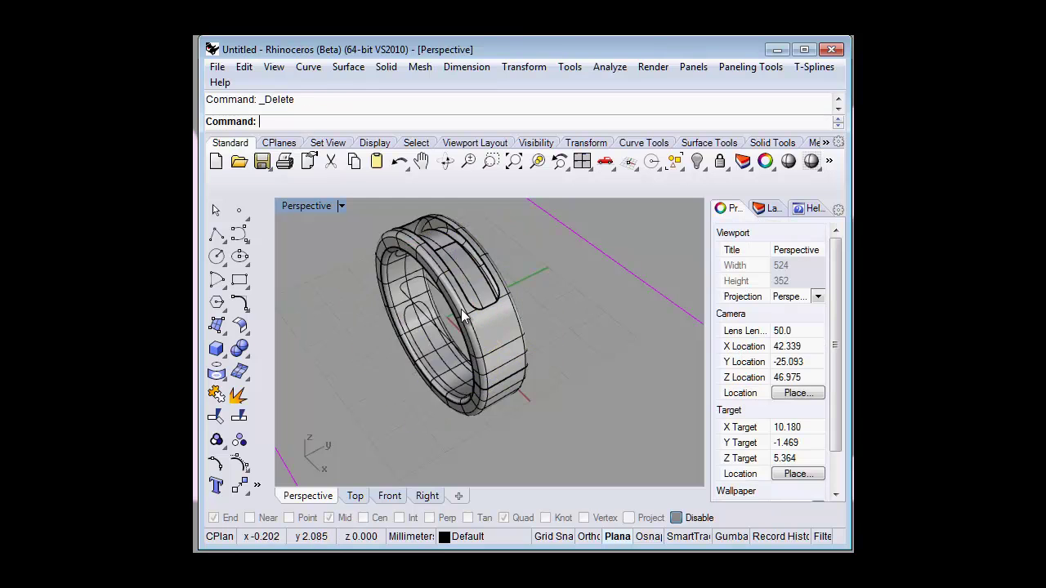
mouse_move(467, 318)
right_down()
mouse_move(514, 324)
mouse_move(445, 254)
mouse_move(575, 391)
right_up()
Step: Move the ring band surfaces to Layer 01 (red)
scroll(441, 257, up, 5)
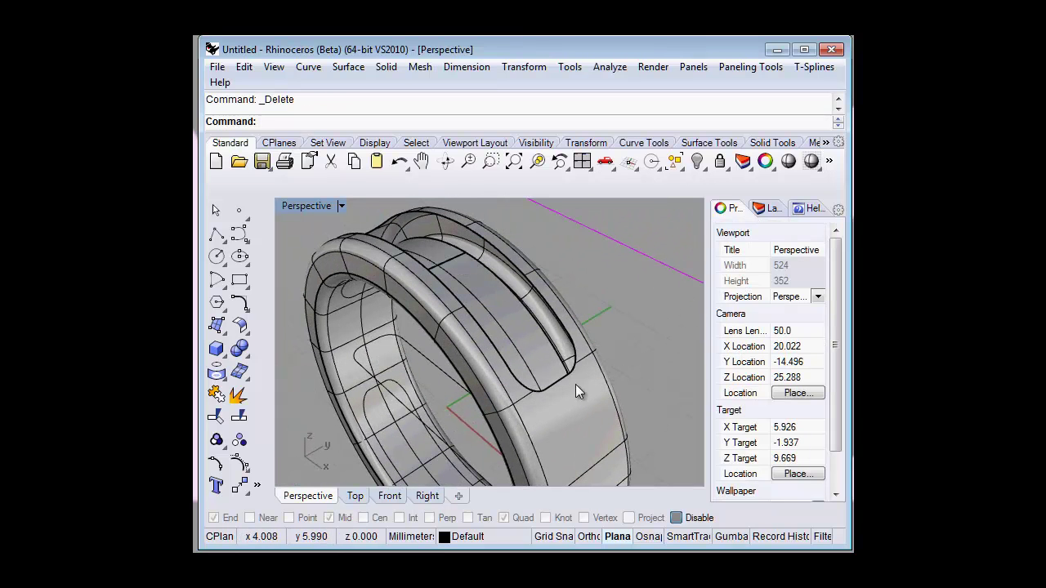
click(603, 437)
click(767, 211)
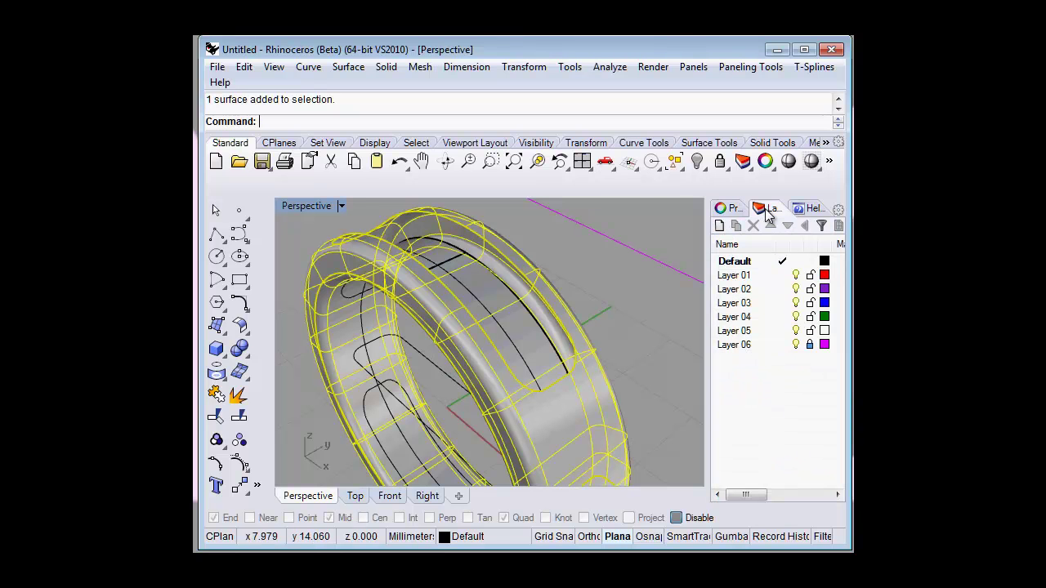
right_click(752, 275)
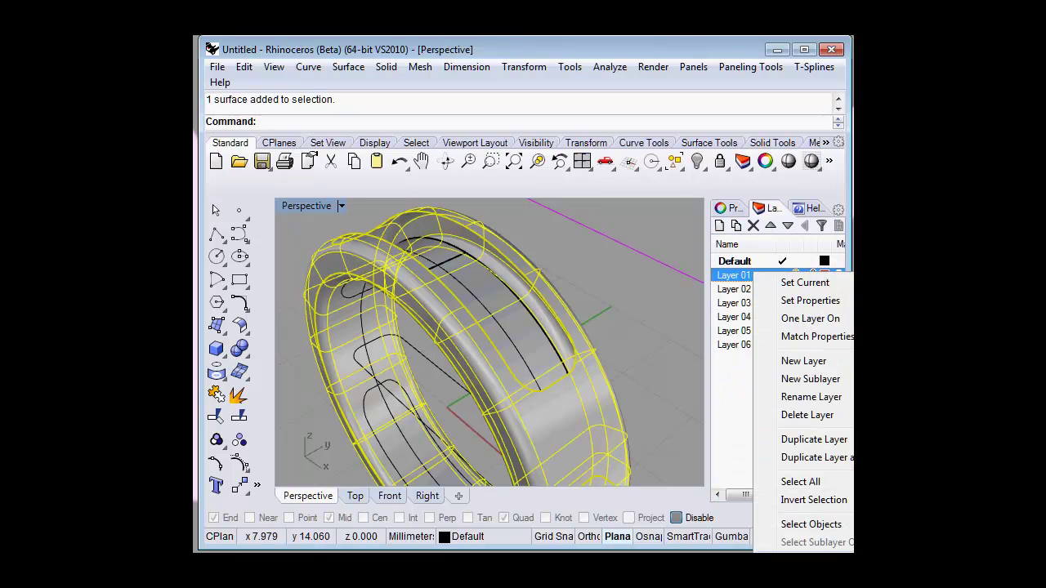
click(805, 548)
Step: Join the channel floor and rounded end surfaces and put them on blue Layer 03
mouse_move(675, 322)
right_down()
mouse_move(619, 280)
mouse_move(485, 281)
right_up()
click(486, 281)
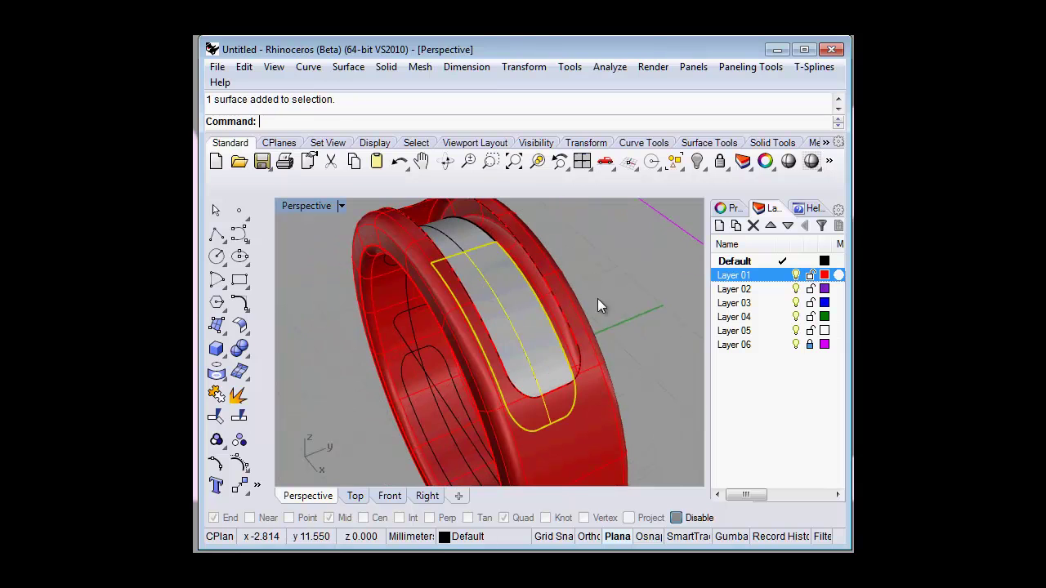
shift+click(458, 237)
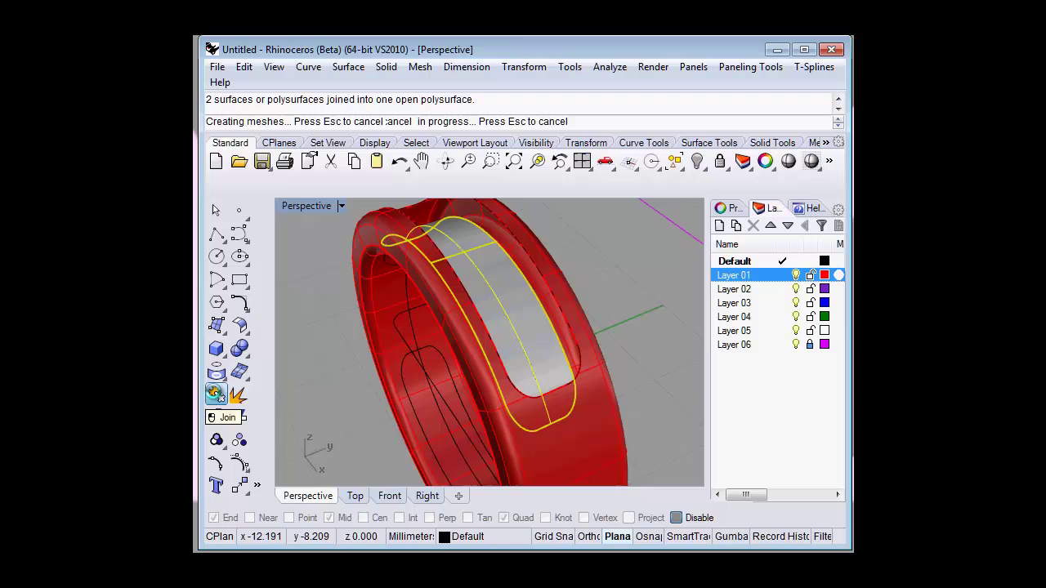
click(215, 394)
right_click(747, 302)
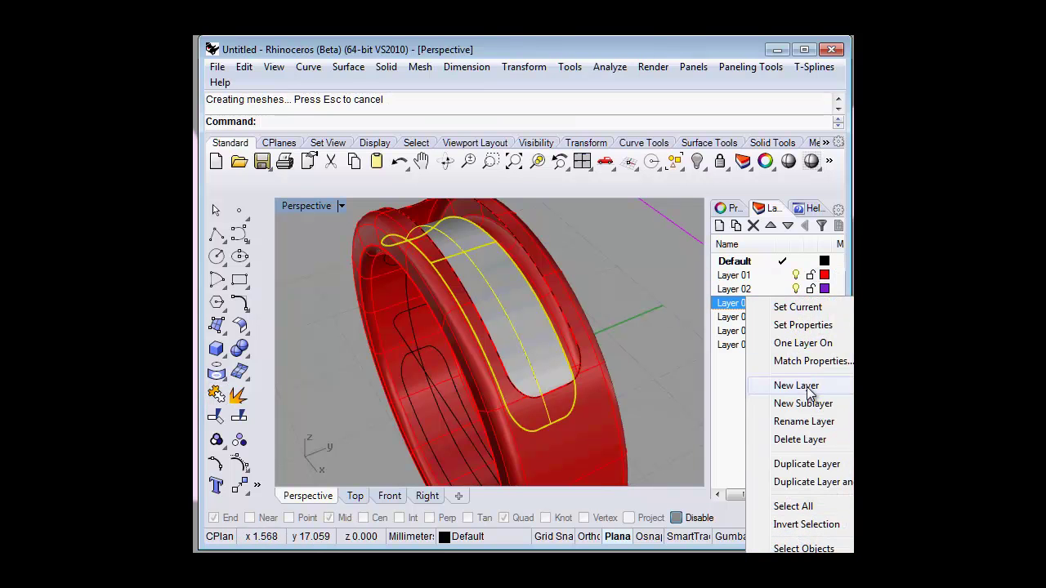
click(805, 566)
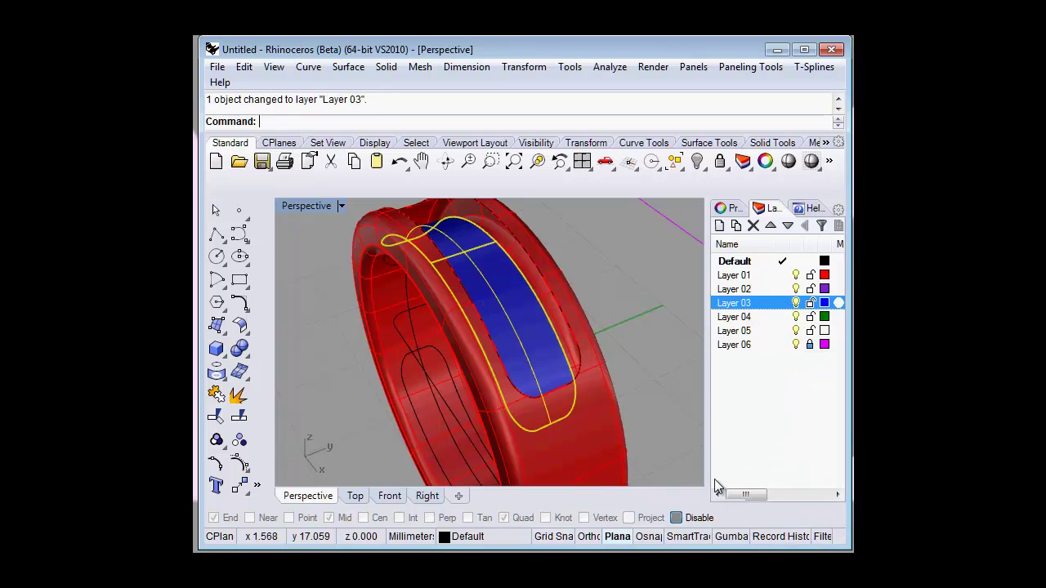
click(619, 283)
mouse_move(619, 282)
right_down()
mouse_move(603, 297)
mouse_move(649, 262)
mouse_move(491, 271)
mouse_move(478, 283)
mouse_move(553, 294)
mouse_move(498, 281)
mouse_move(505, 254)
right_up()
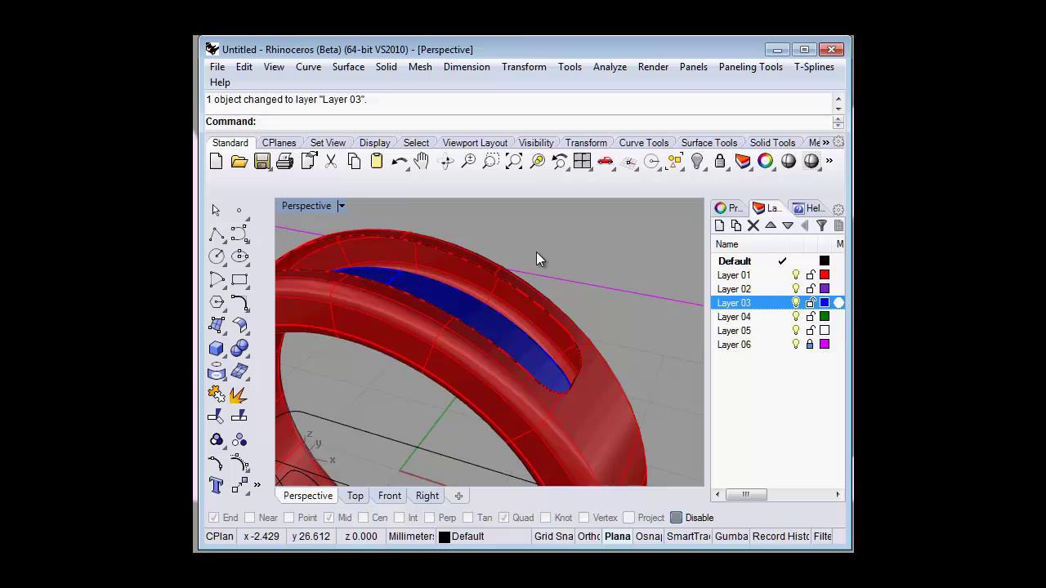
mouse_move(536, 259)
right_down()
mouse_move(535, 286)
mouse_move(497, 296)
right_up()
Step: Duplicate the border curves of the blue channel polysurface with DupBorder
click(491, 302)
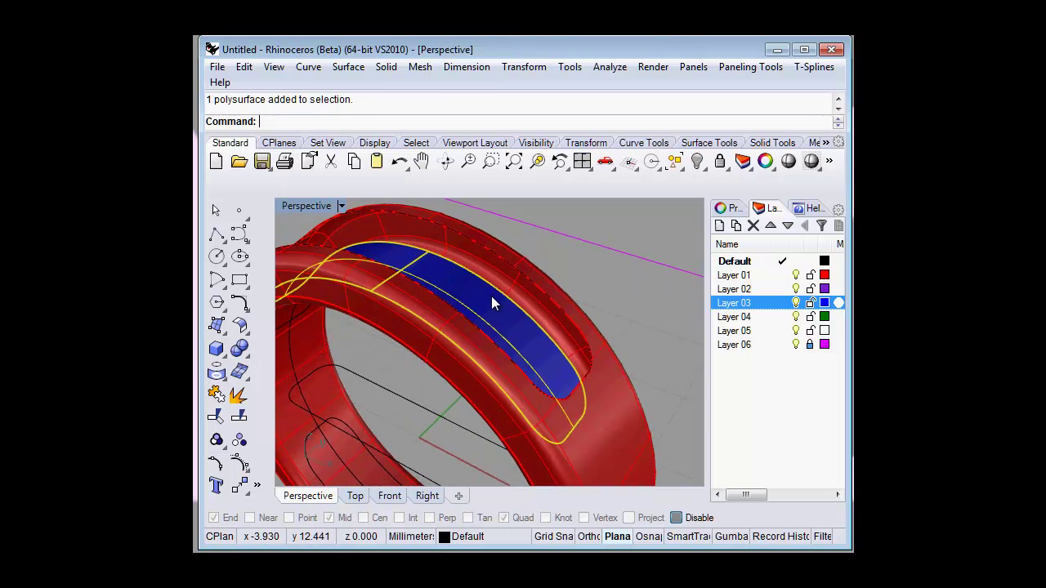
text(Du)
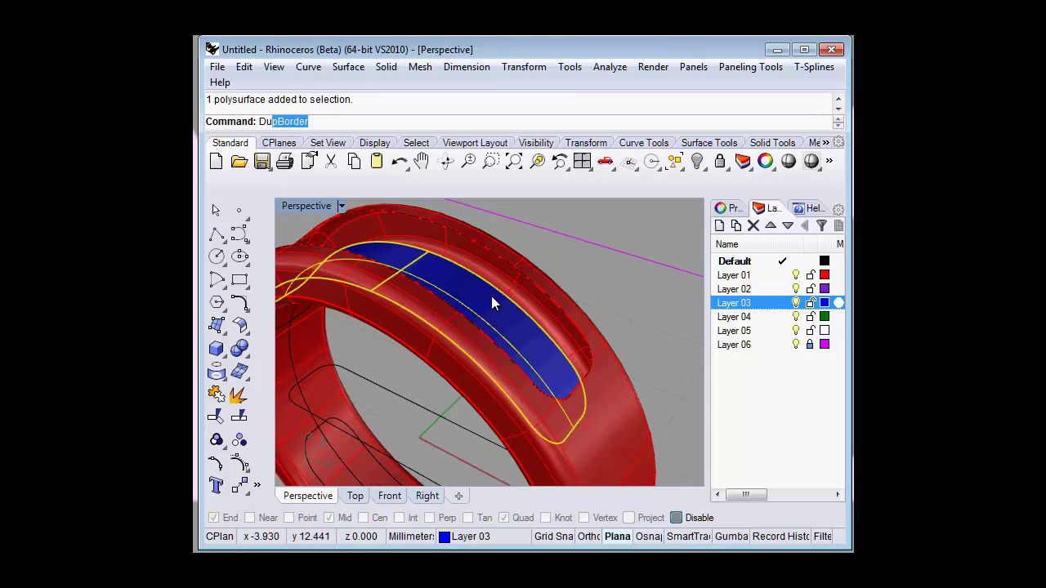
text(pB)
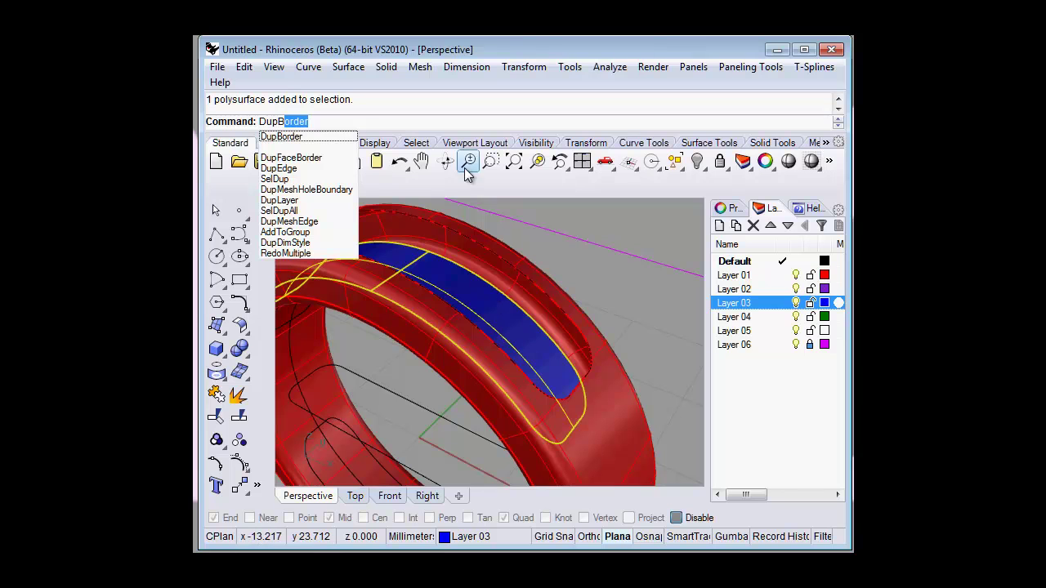
click(319, 136)
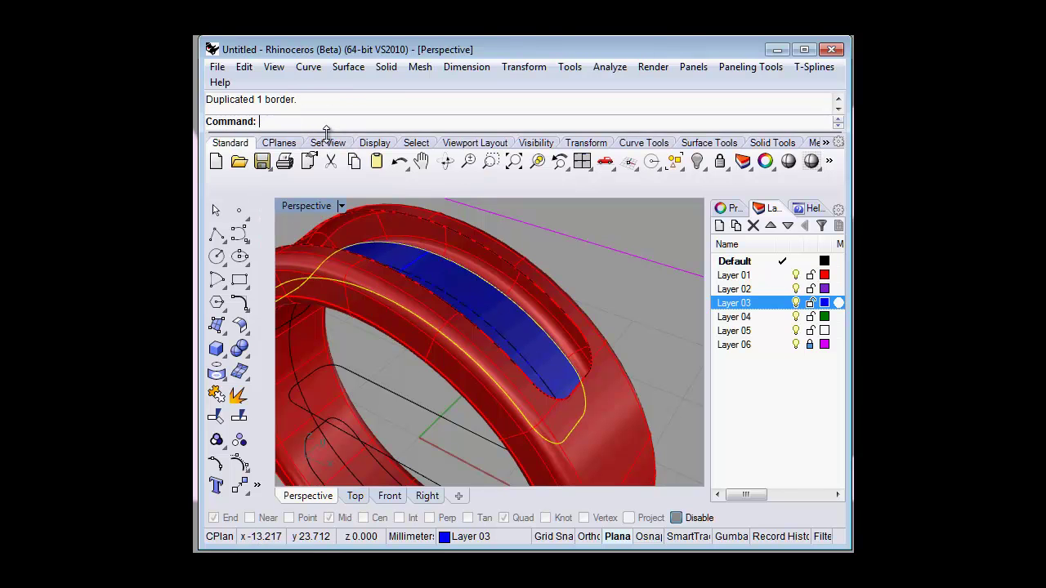
click(642, 224)
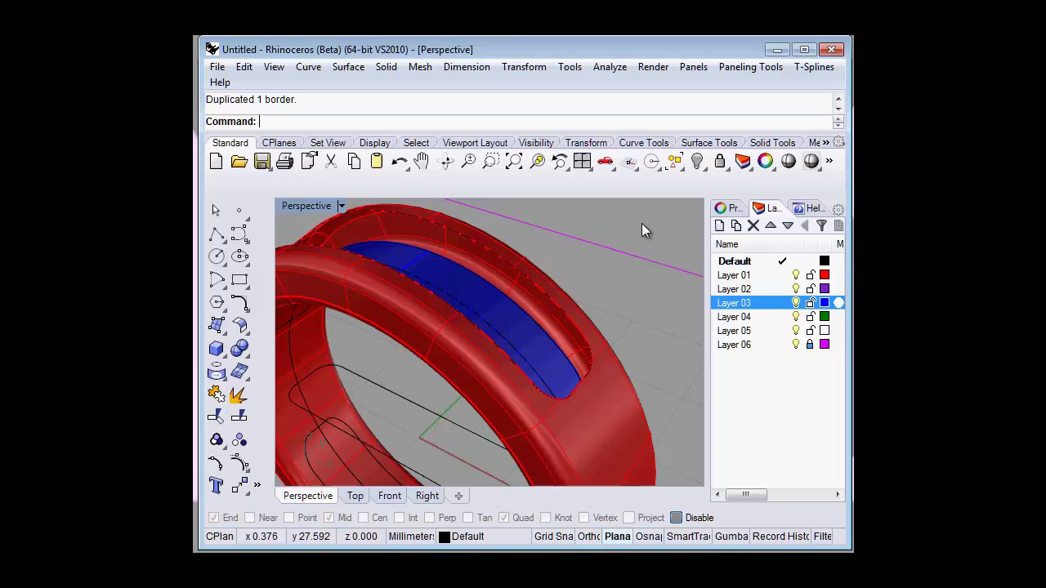
Step: Turn off Layers 01 and 03 and hide the crossing-selected ring curves
click(797, 276)
click(796, 302)
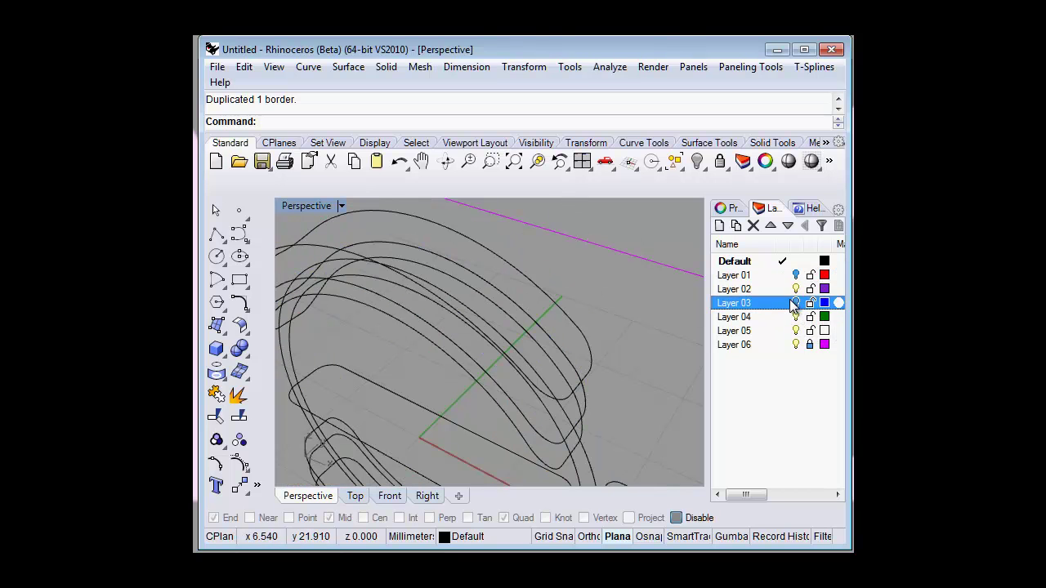
mouse_move(648, 305)
right_down()
mouse_move(650, 266)
mouse_move(653, 373)
mouse_move(676, 367)
mouse_move(662, 431)
right_up()
drag(679, 348, 633, 423)
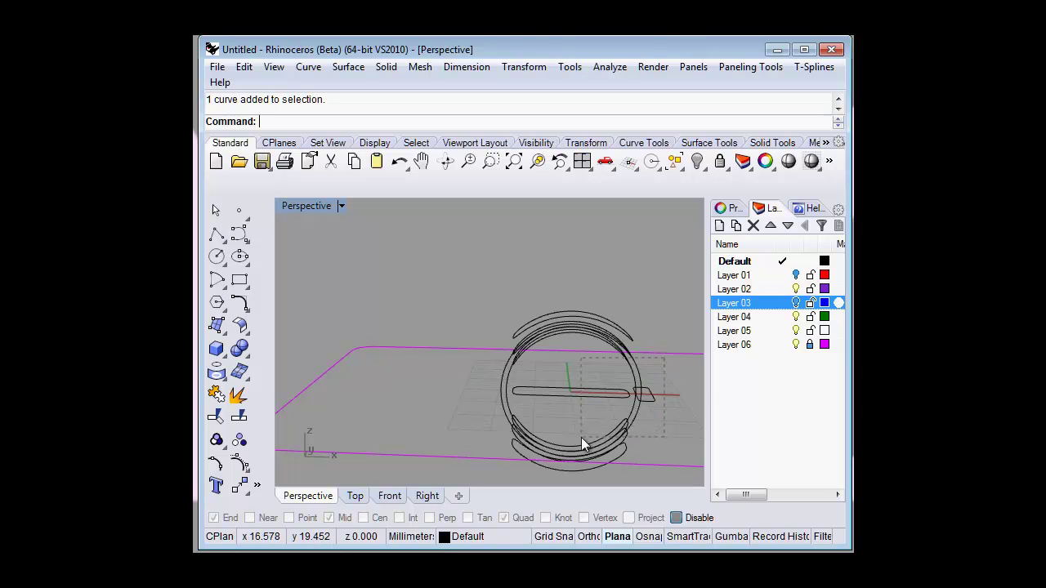
drag(476, 466, 476, 465)
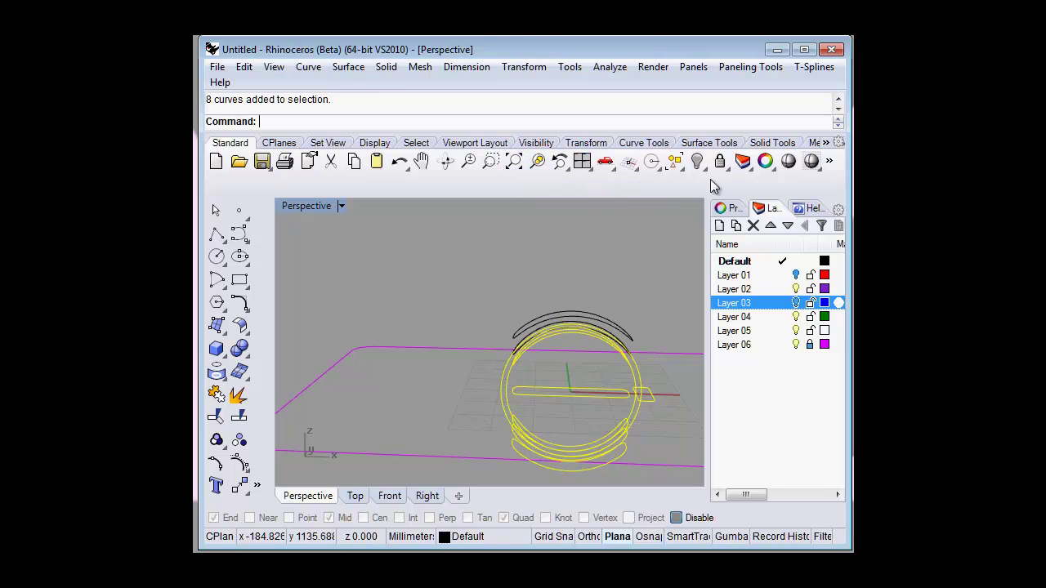
click(697, 161)
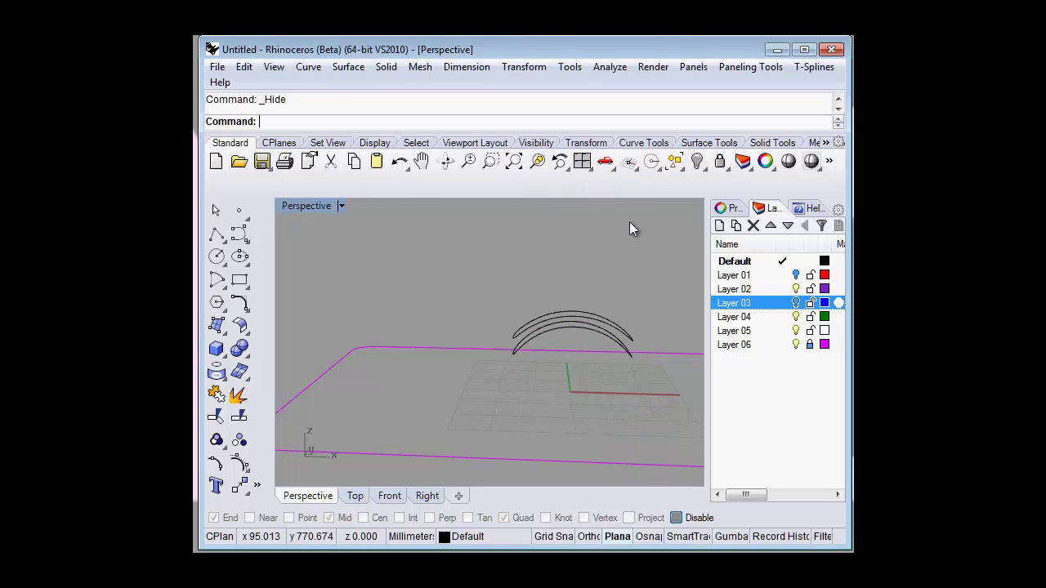
Step: Maximize the Perspective view, inspect the arched curves, and undo the last hide
double_click(308, 206)
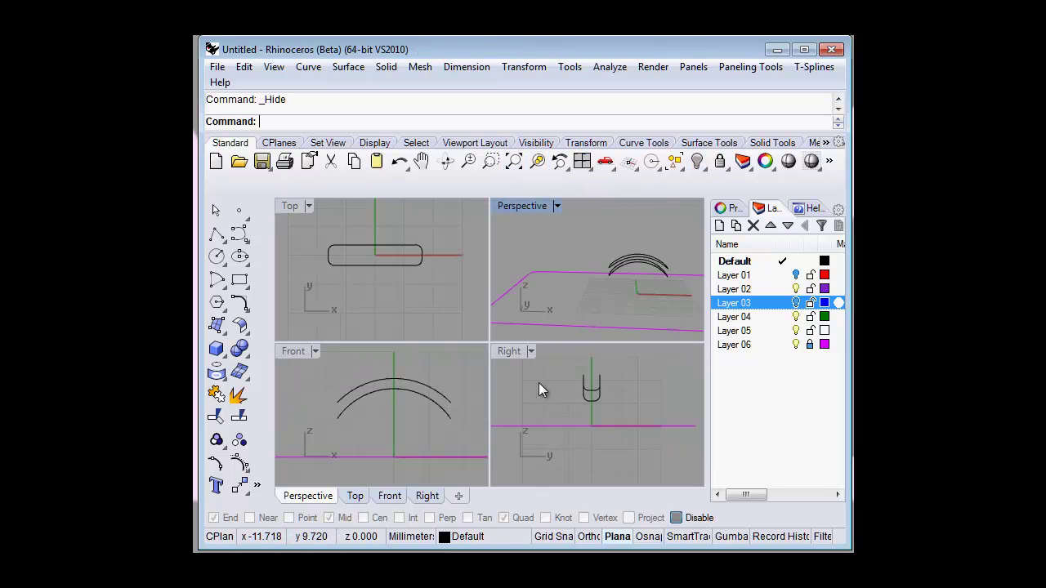
double_click(519, 208)
right_drag(499, 328, 477, 339)
scroll(496, 301, up, 3)
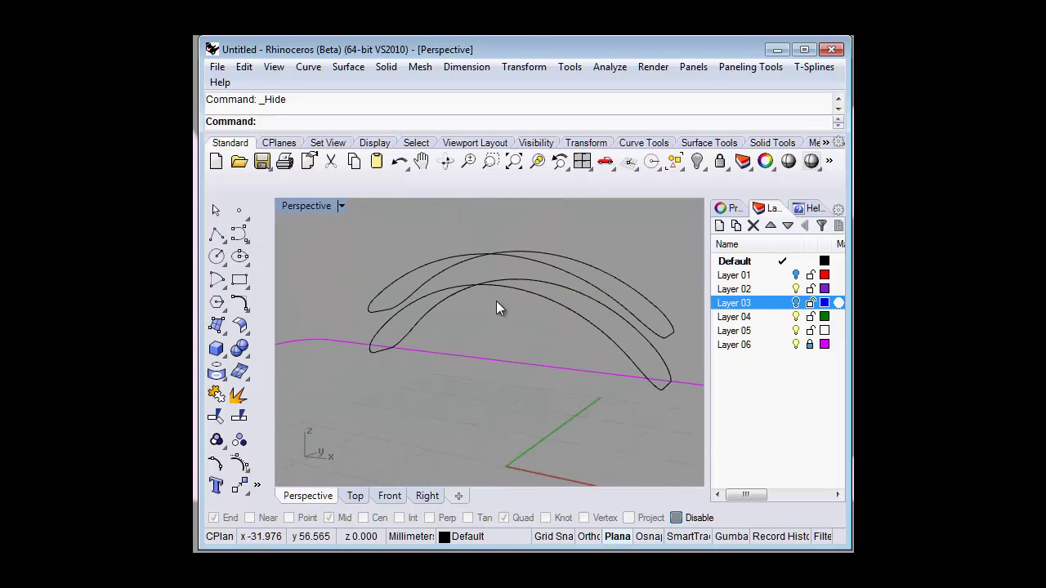
mouse_move(501, 301)
right_down()
mouse_move(474, 325)
mouse_move(487, 306)
mouse_move(512, 322)
mouse_move(514, 351)
mouse_move(483, 367)
mouse_move(512, 326)
mouse_move(459, 318)
mouse_move(474, 333)
mouse_move(473, 305)
mouse_move(421, 254)
right_up()
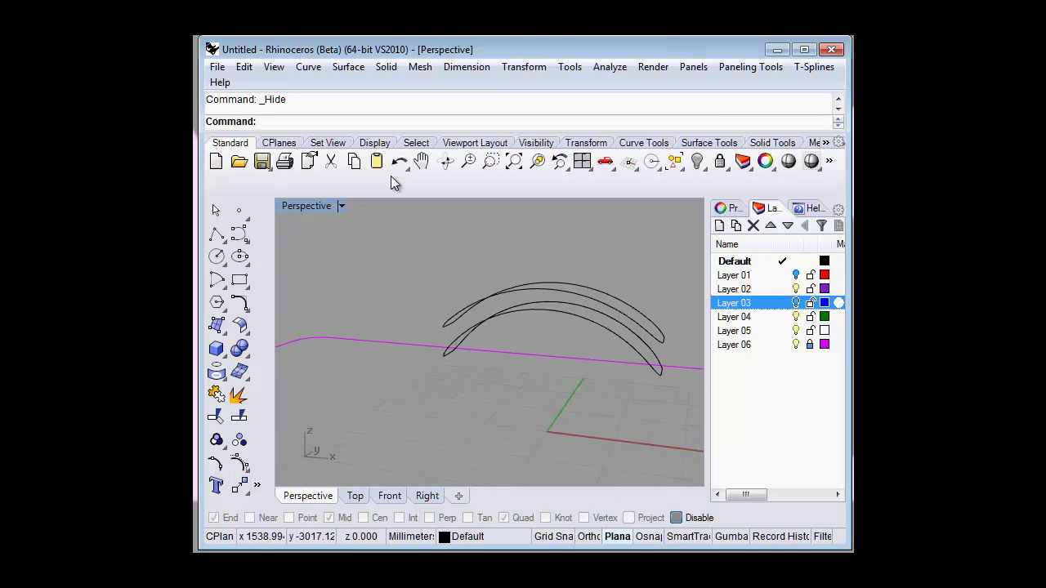
click(398, 162)
Step: Hide the inner arch, ring, flat and bottom curves until two arches remain
mouse_move(448, 359)
right_down()
mouse_move(444, 378)
mouse_move(560, 369)
mouse_move(552, 374)
right_up()
click(445, 377)
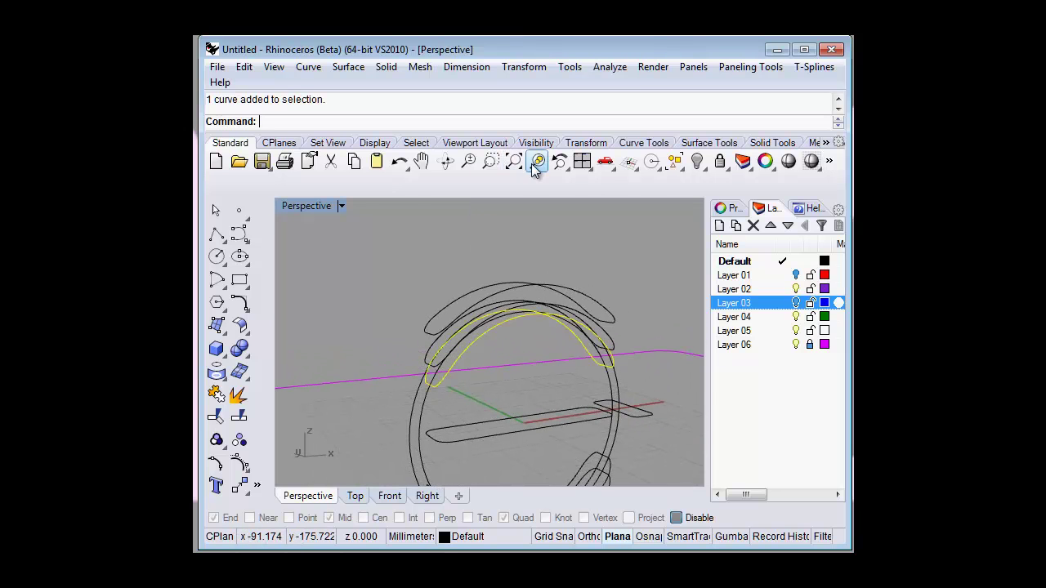
click(631, 162)
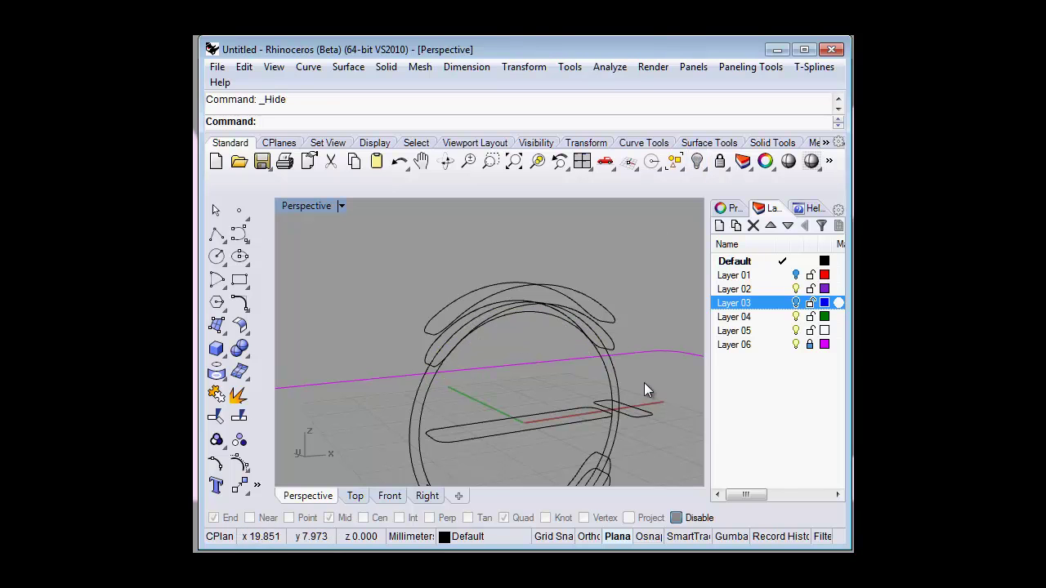
drag(369, 475, 370, 475)
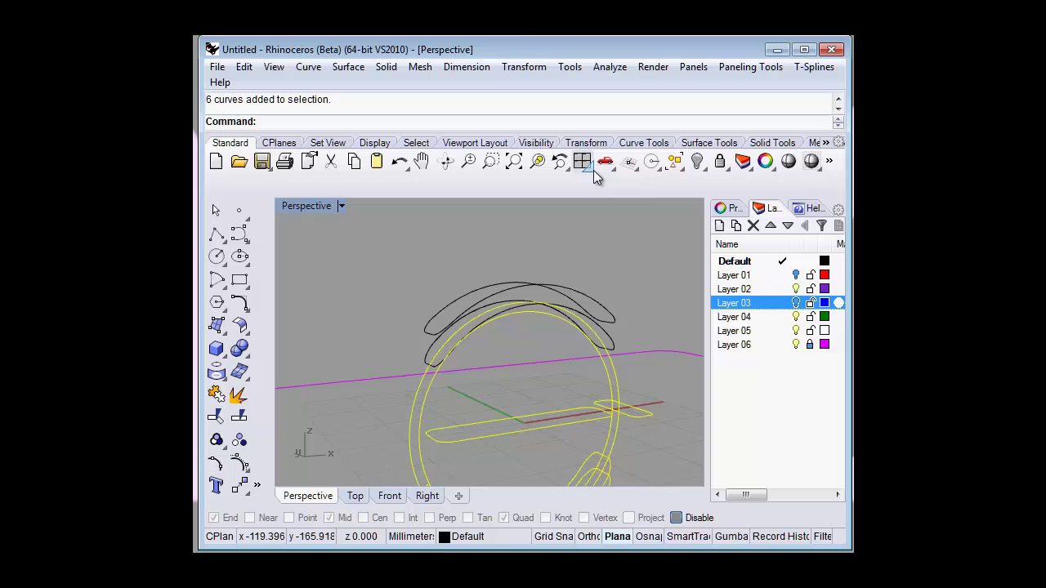
click(697, 162)
mouse_move(589, 318)
right_down()
mouse_move(510, 368)
mouse_move(420, 367)
mouse_move(516, 391)
mouse_move(624, 447)
right_up()
click(601, 431)
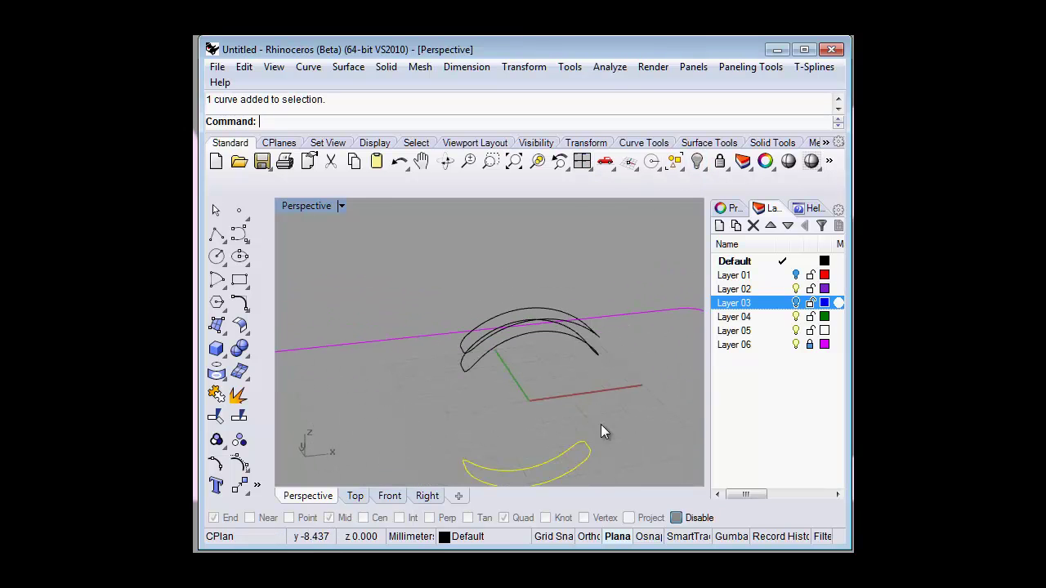
click(697, 162)
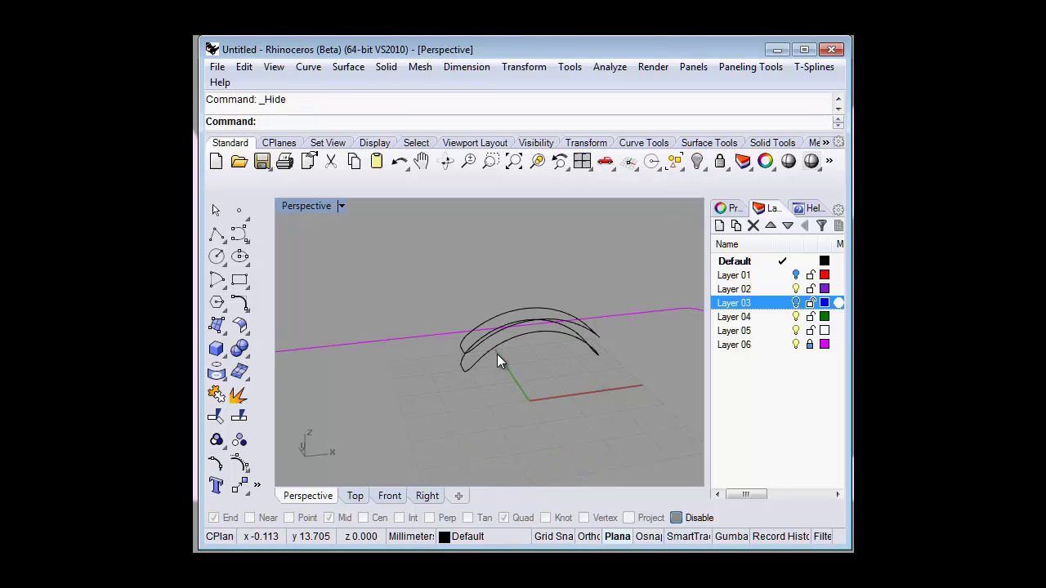
mouse_move(497, 360)
right_down()
mouse_move(572, 381)
mouse_move(471, 382)
mouse_move(634, 341)
mouse_move(548, 379)
mouse_move(626, 376)
mouse_move(299, 367)
mouse_move(703, 375)
mouse_move(612, 376)
mouse_move(650, 339)
mouse_move(643, 362)
mouse_move(559, 388)
mouse_move(635, 334)
mouse_move(596, 398)
mouse_move(556, 380)
mouse_move(582, 368)
right_up()
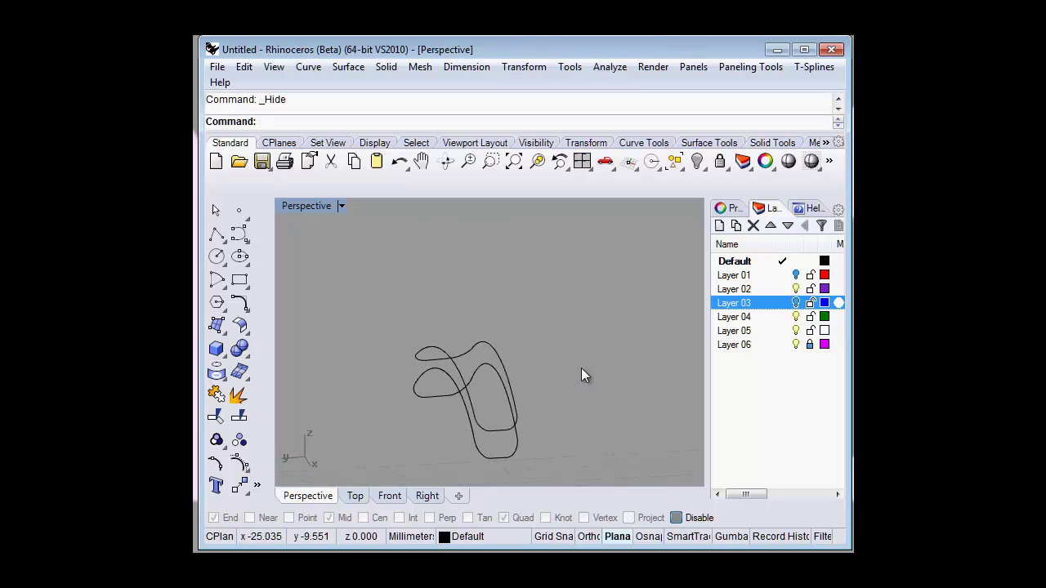
Step: Check the arches in a maximized Front view, toggling Layer 01 on and off
double_click(310, 209)
click(296, 354)
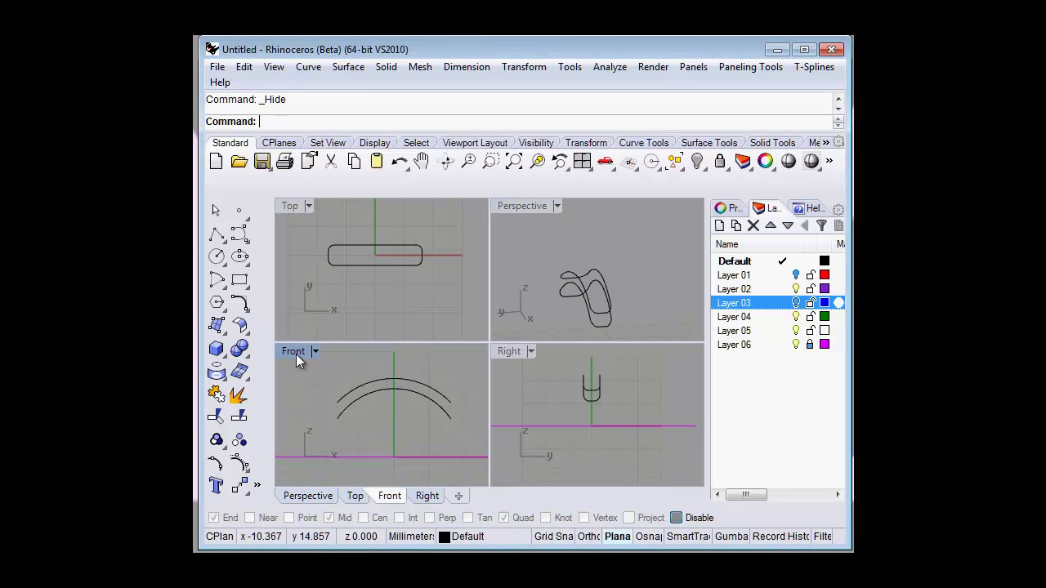
double_click(295, 352)
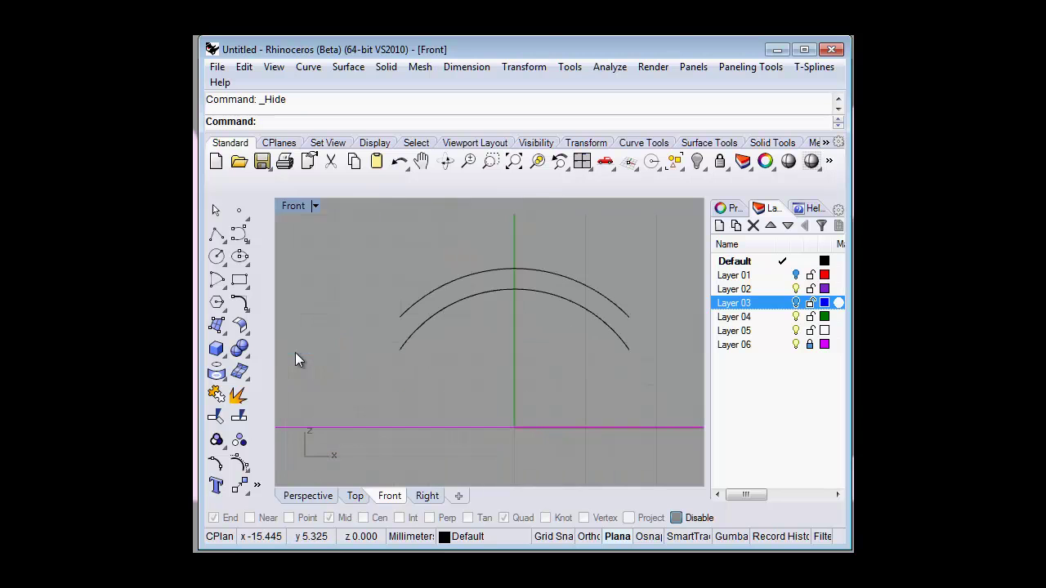
click(796, 276)
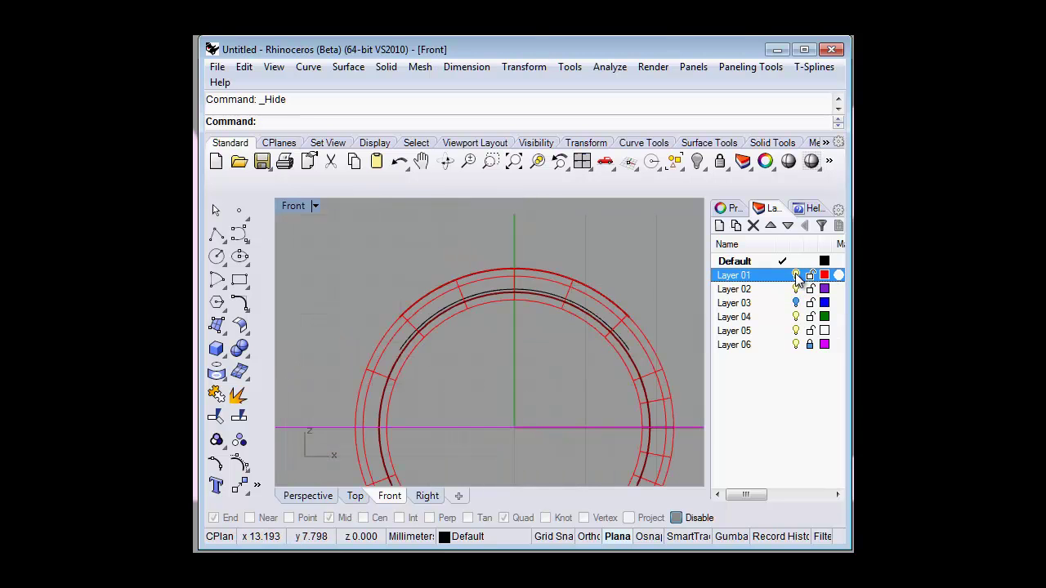
click(796, 275)
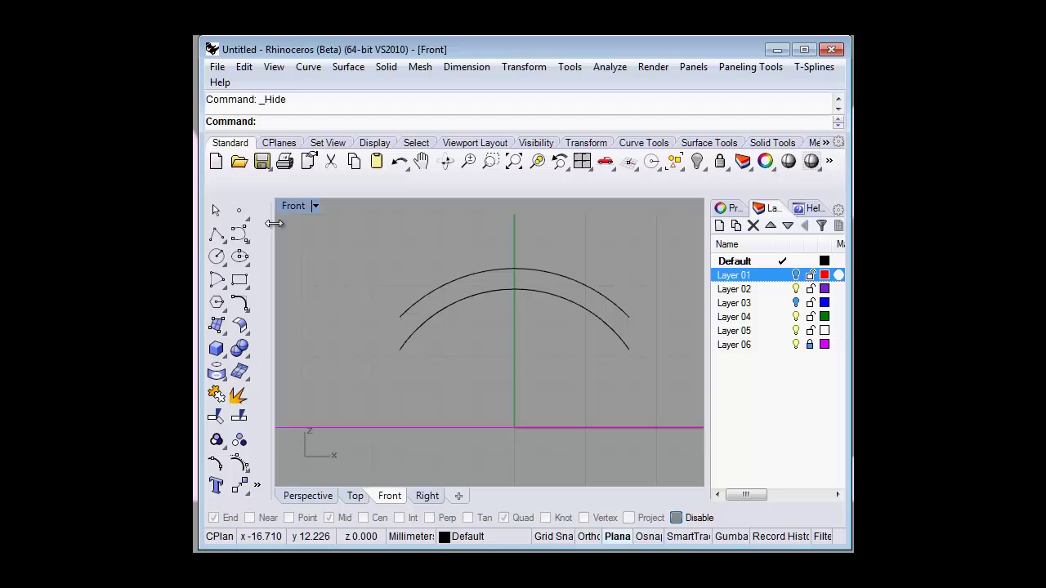
Step: Maximize the Perspective view again and re-enable object snapping in the Osnap bar
double_click(286, 207)
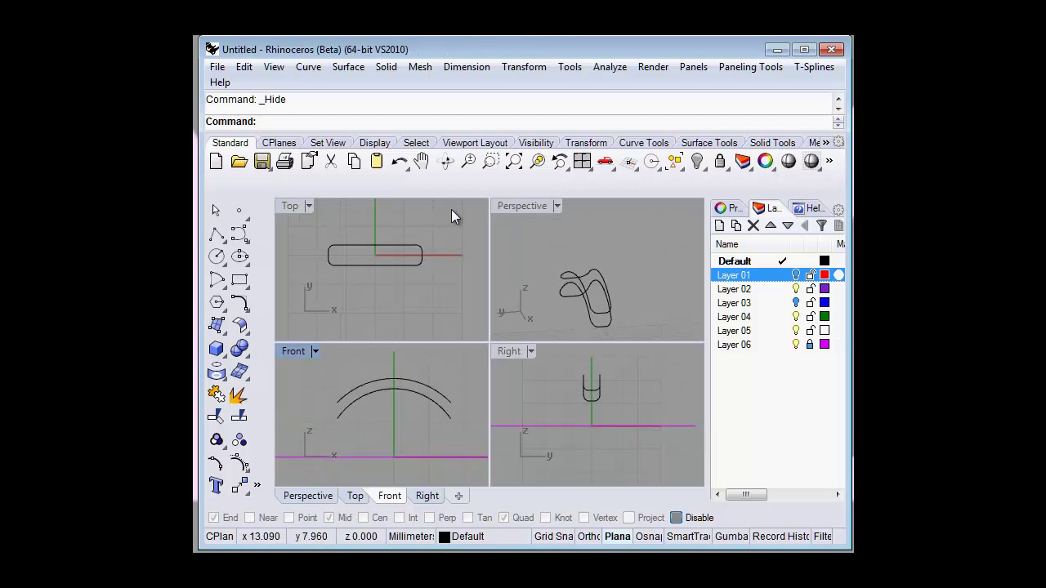
click(539, 207)
double_click(539, 208)
mouse_move(477, 319)
right_down()
mouse_move(561, 407)
mouse_move(492, 394)
right_up()
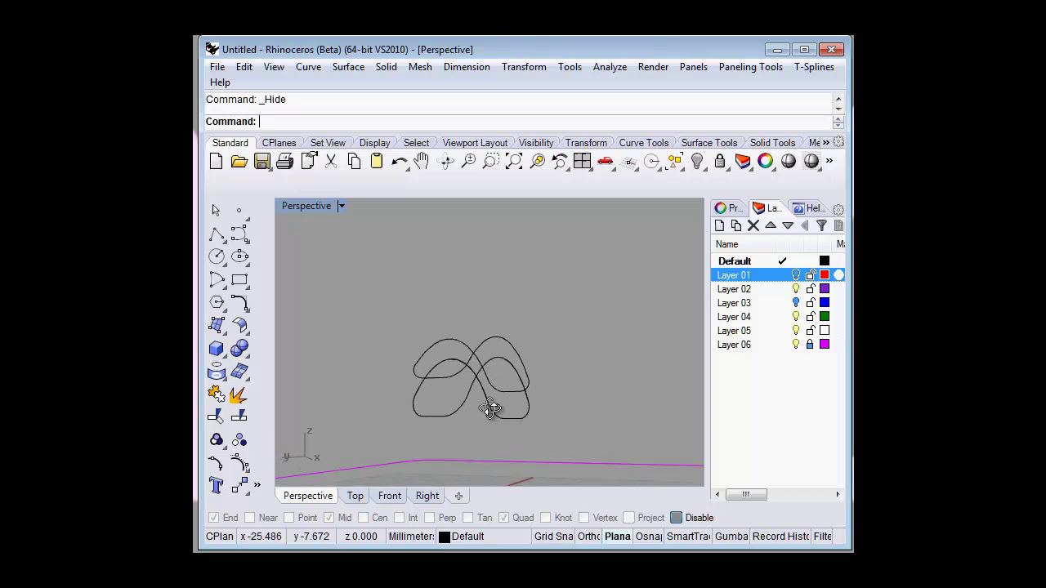
click(676, 519)
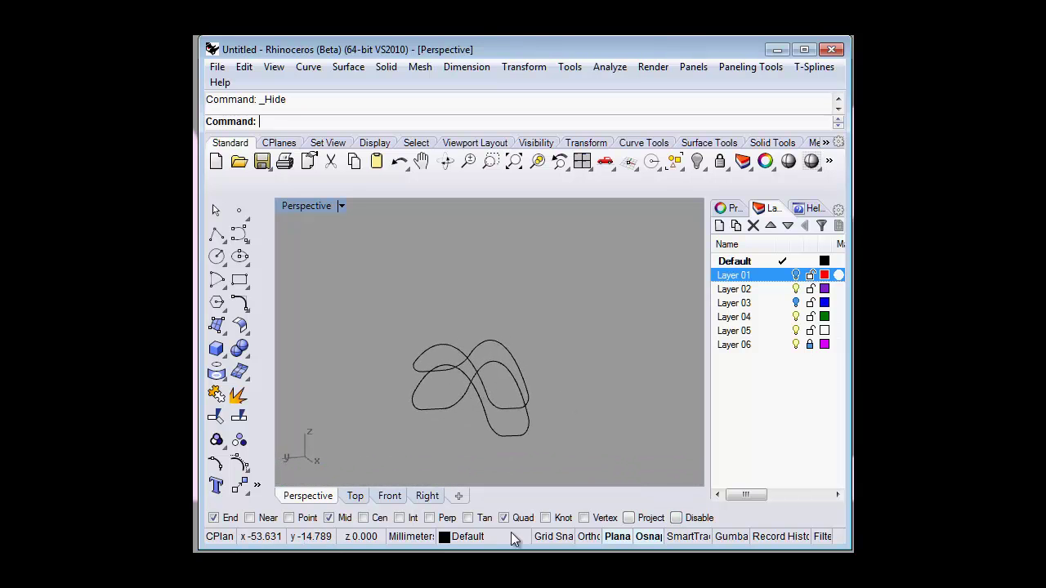
Step: Switch to single-segment Line and draw the first two lines between the arch curves
click(228, 239)
click(215, 237)
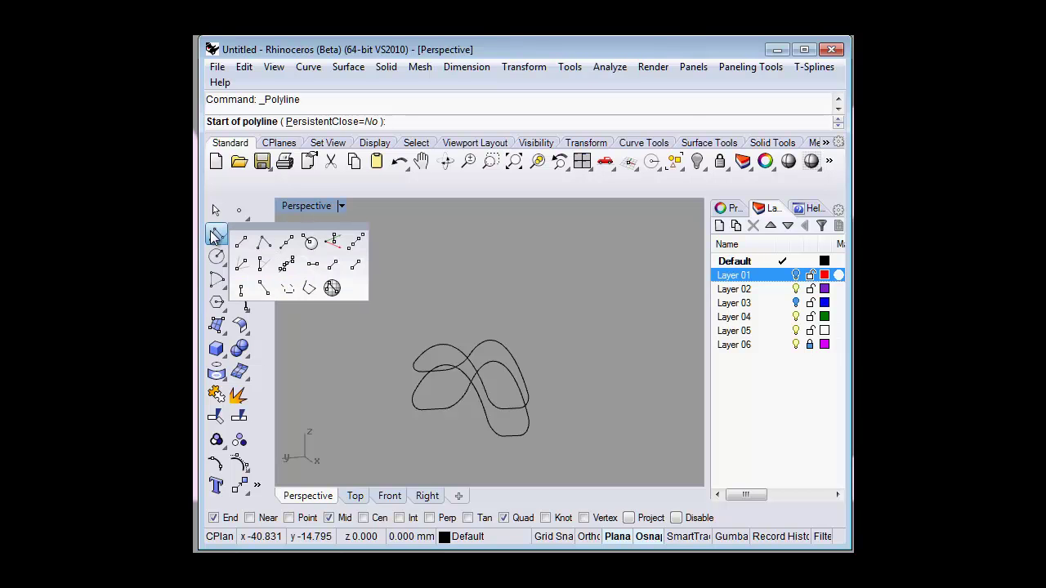
click(241, 264)
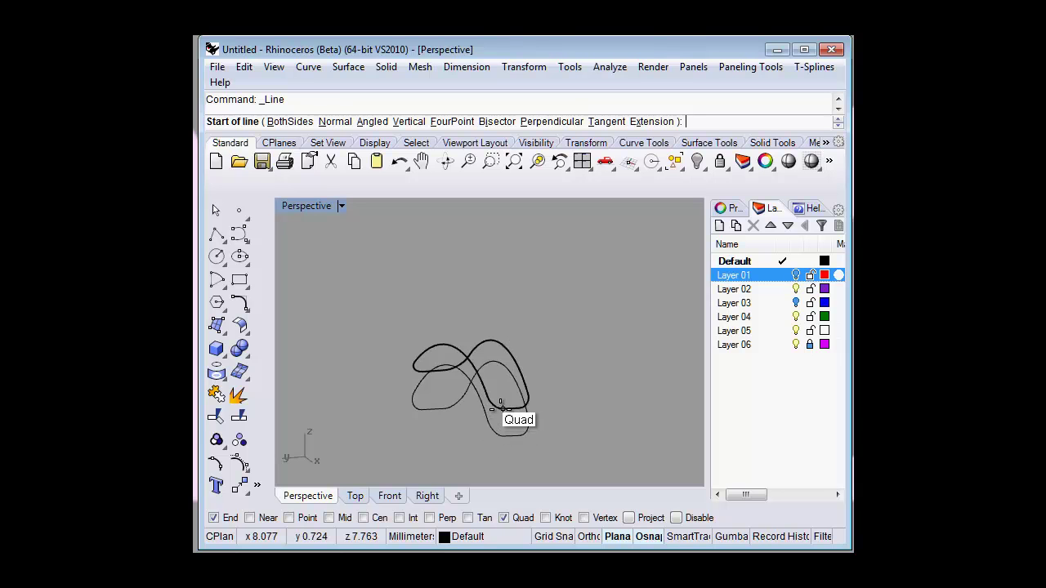
click(502, 433)
click(502, 434)
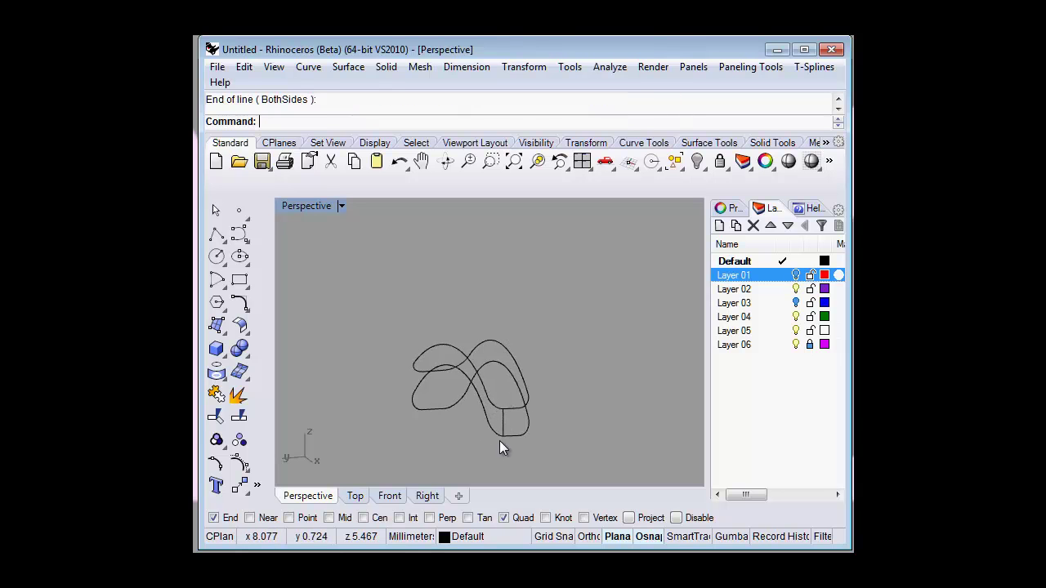
key(Return)
click(502, 409)
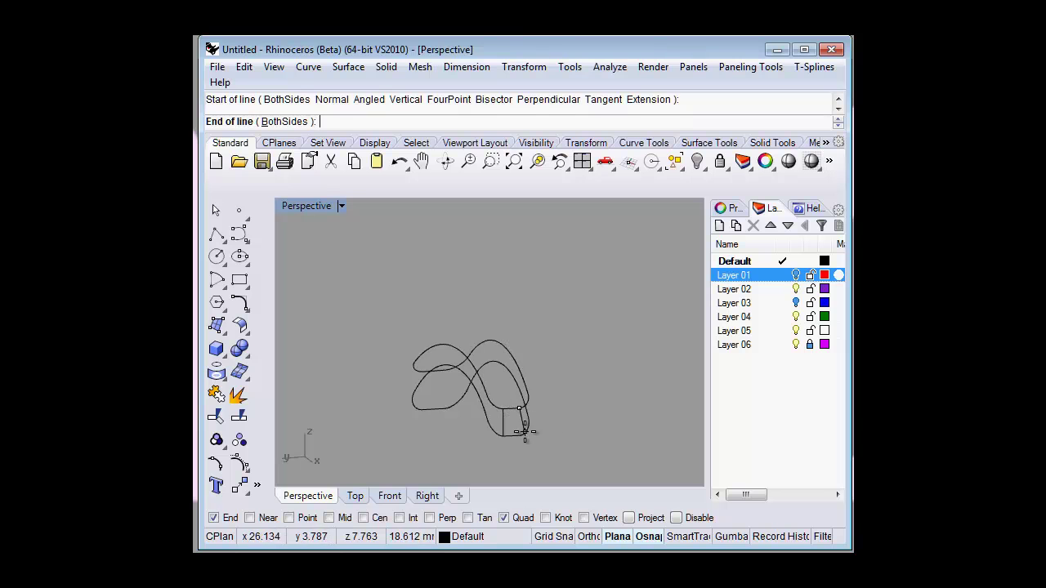
click(520, 436)
mouse_move(389, 418)
right_down()
mouse_move(561, 408)
mouse_move(499, 406)
mouse_move(614, 385)
mouse_move(612, 333)
mouse_move(532, 433)
mouse_move(461, 395)
mouse_move(538, 389)
mouse_move(491, 438)
right_up()
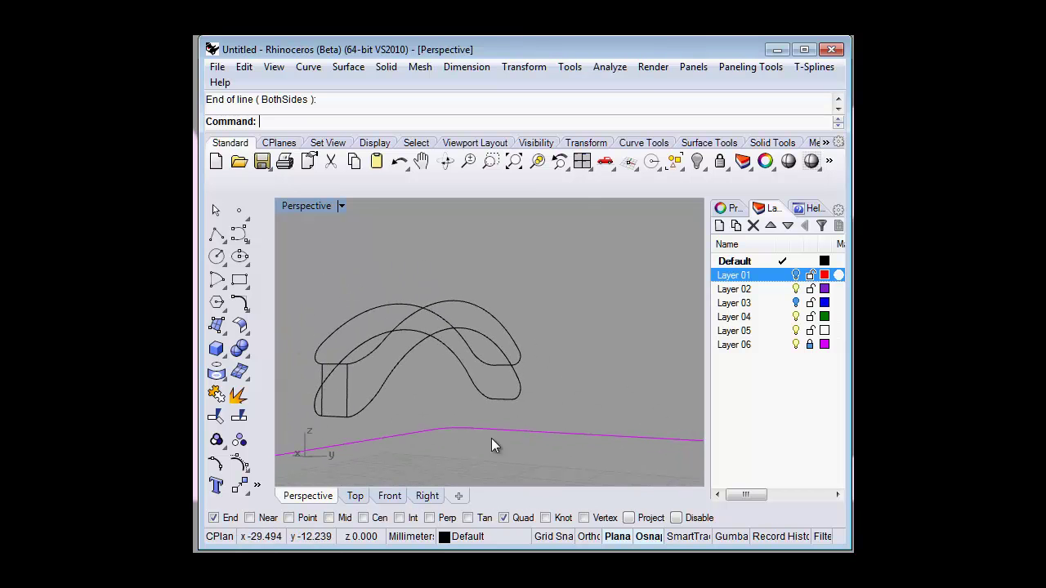
Step: Draw two more vertical lines snapped to End/Quad points joining upper and lower curves
right_click(451, 440)
click(491, 399)
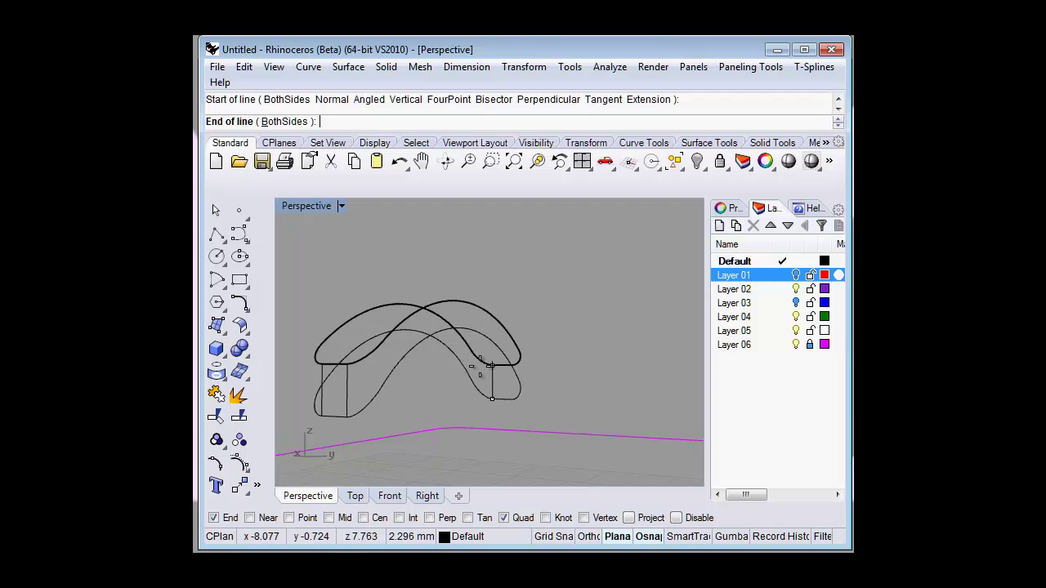
click(490, 366)
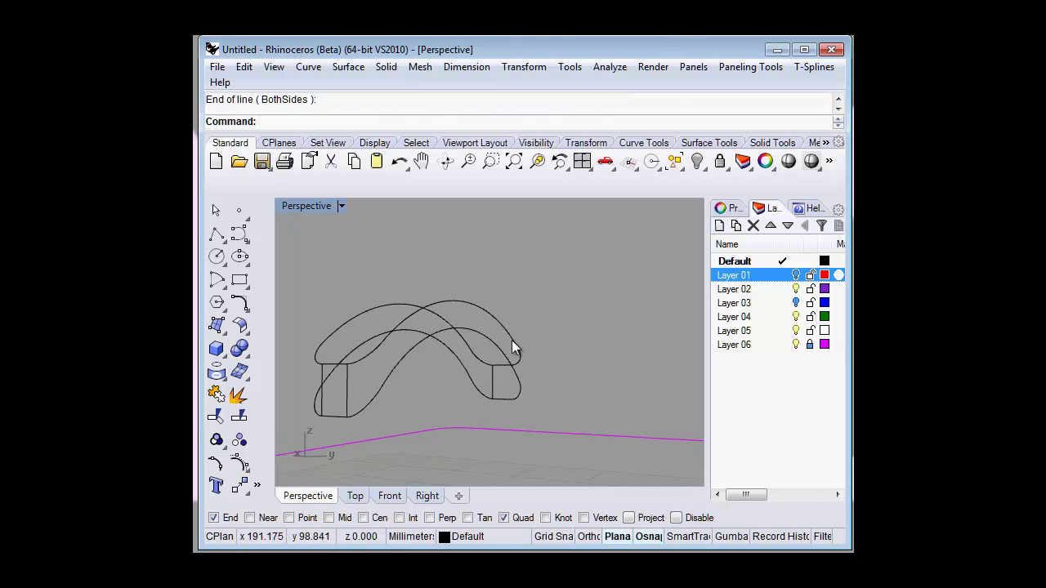
key(Return)
click(512, 366)
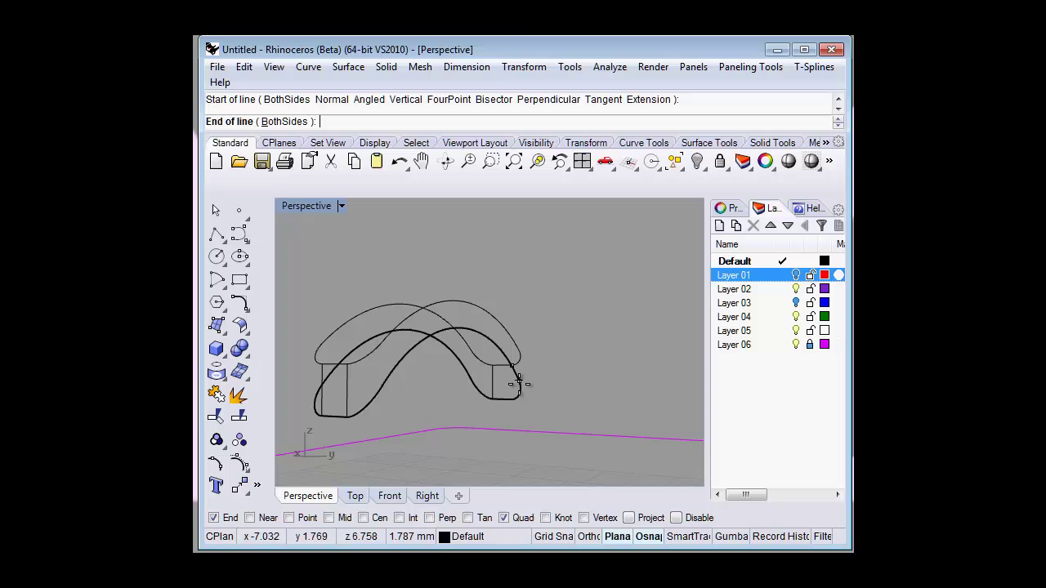
click(513, 399)
mouse_move(542, 405)
right_down()
mouse_move(413, 450)
mouse_move(501, 442)
mouse_move(521, 451)
mouse_move(498, 455)
right_up()
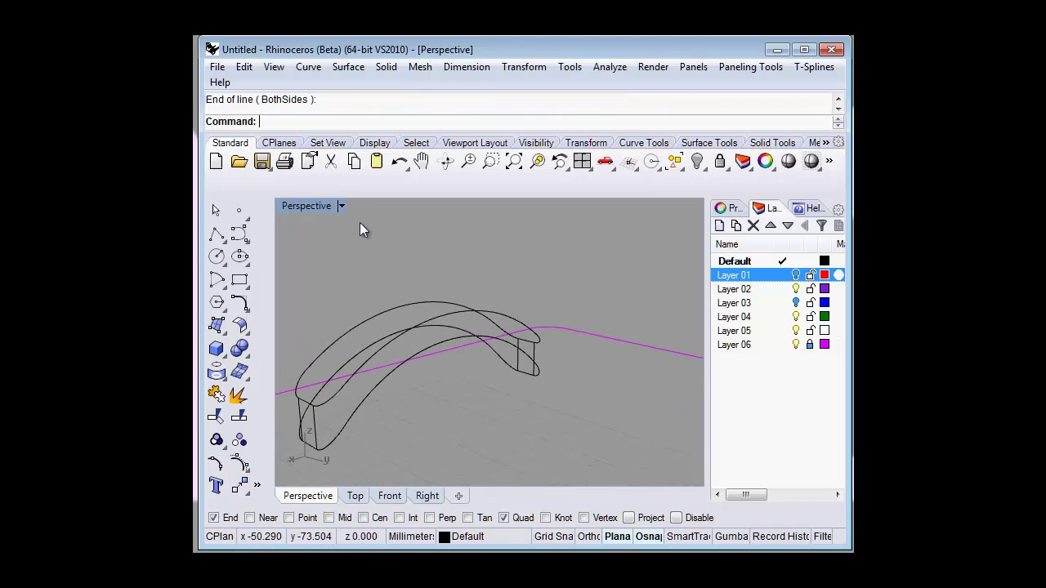
Step: Start Sweep 2 Rails with both arch curves as rails and end lines as sections
click(348, 67)
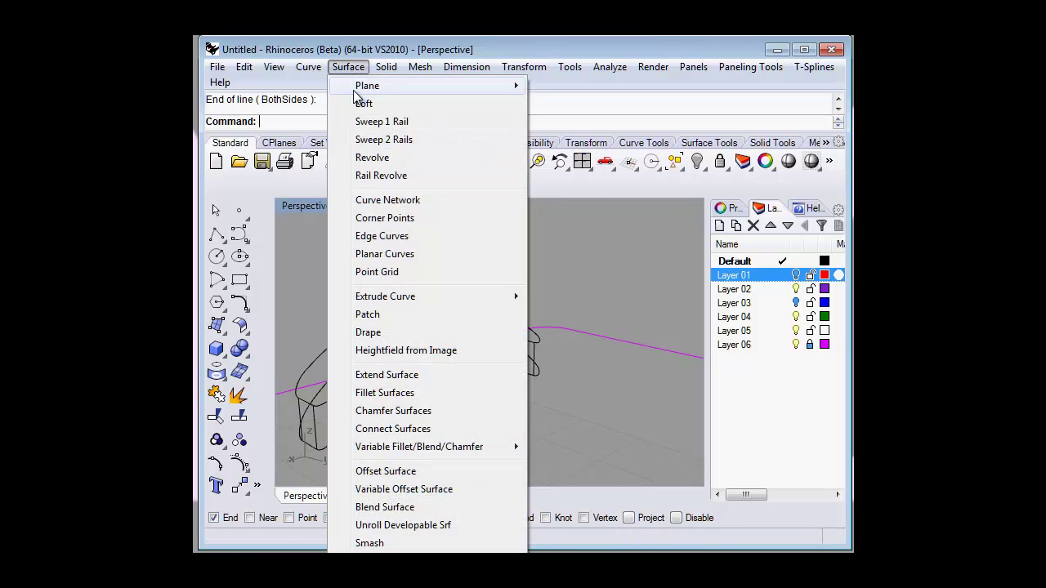
click(378, 139)
click(409, 344)
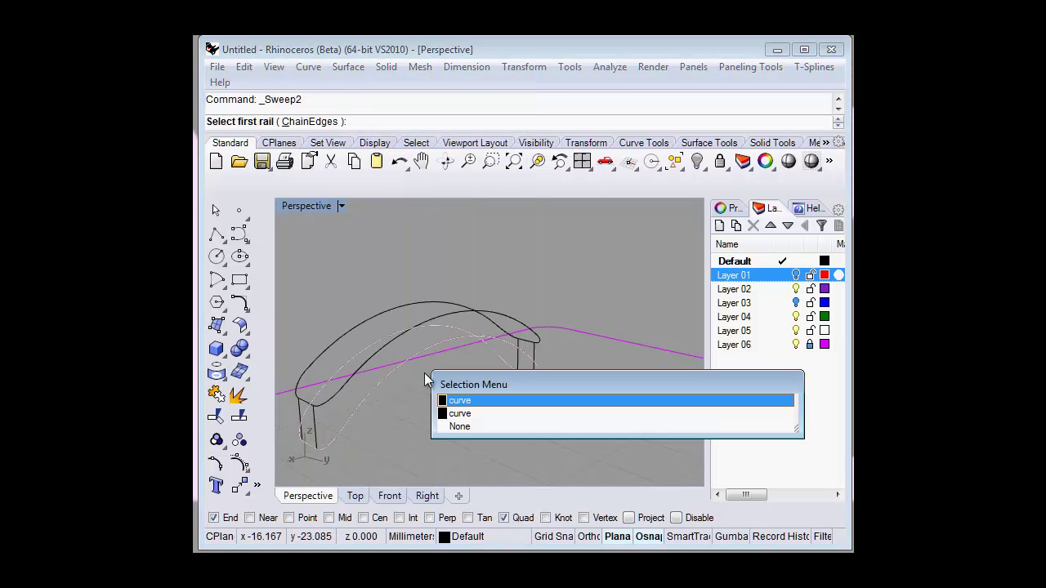
click(462, 413)
click(431, 318)
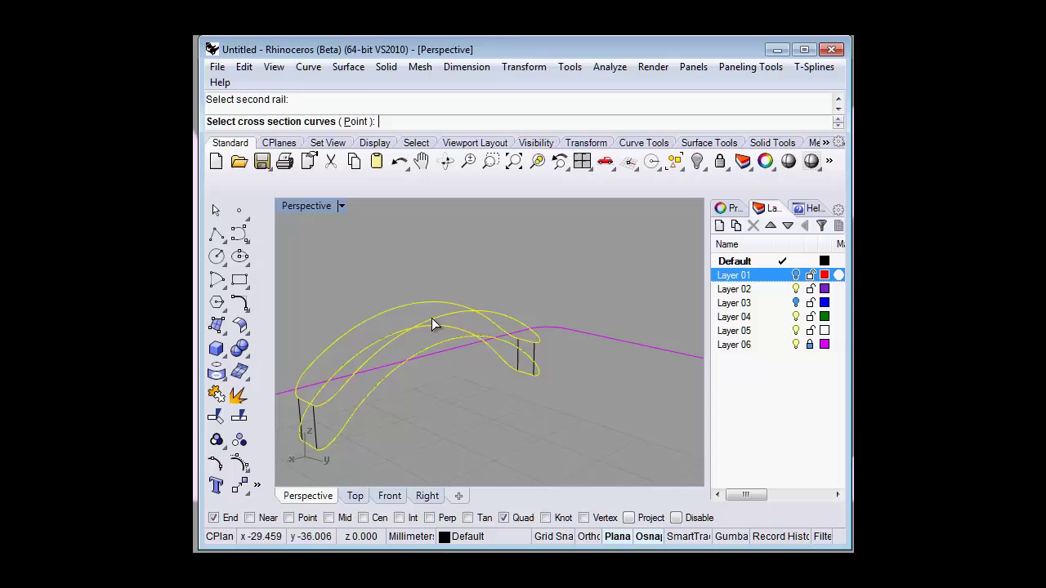
click(520, 364)
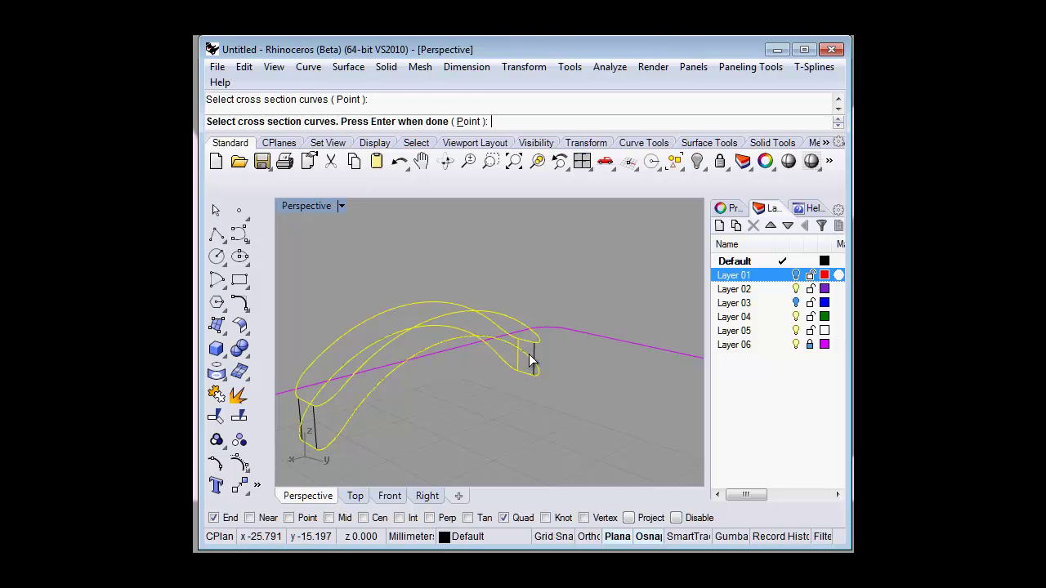
click(301, 410)
key(Return)
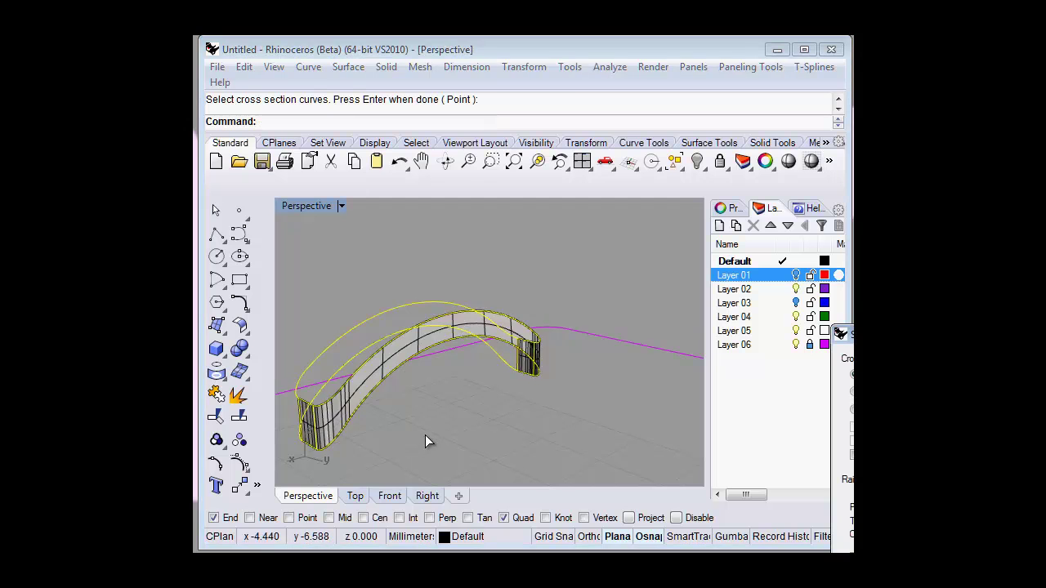
right_drag(489, 392, 439, 425)
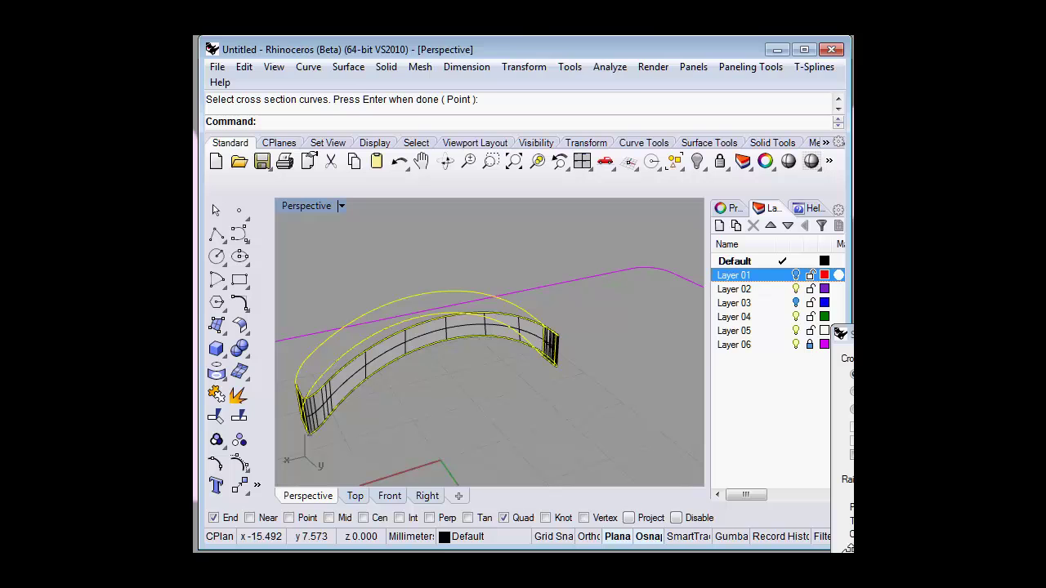
Step: Preview the sweep options and accept them to create the curved side walls
drag(850, 334, 579, 192)
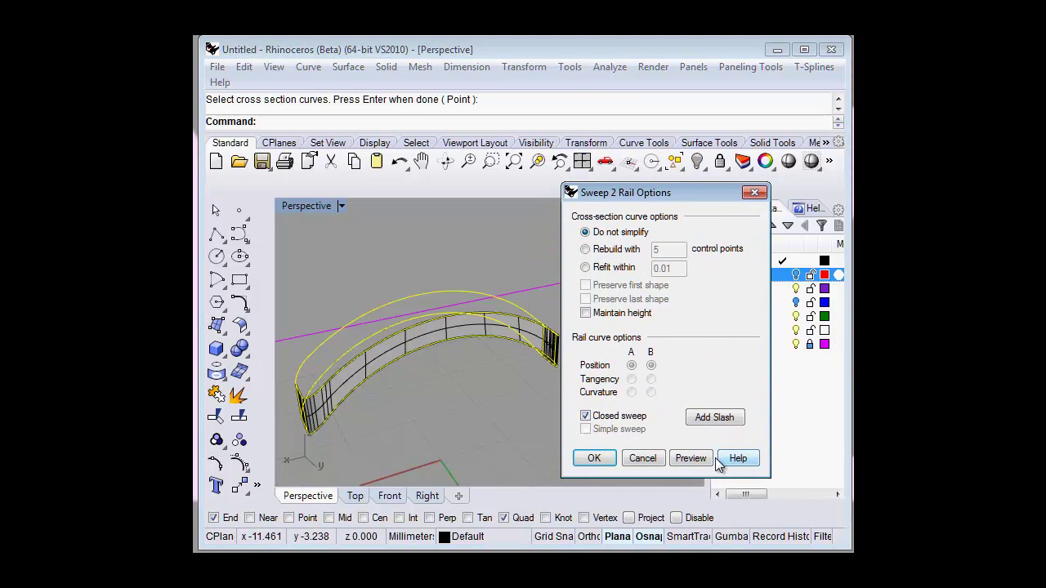
click(692, 461)
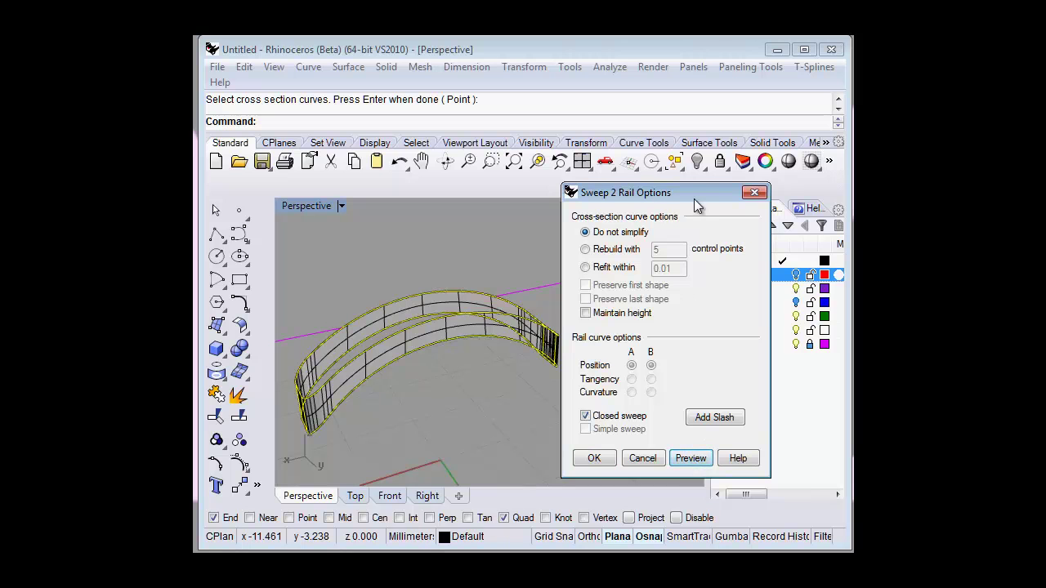
drag(694, 199, 961, 237)
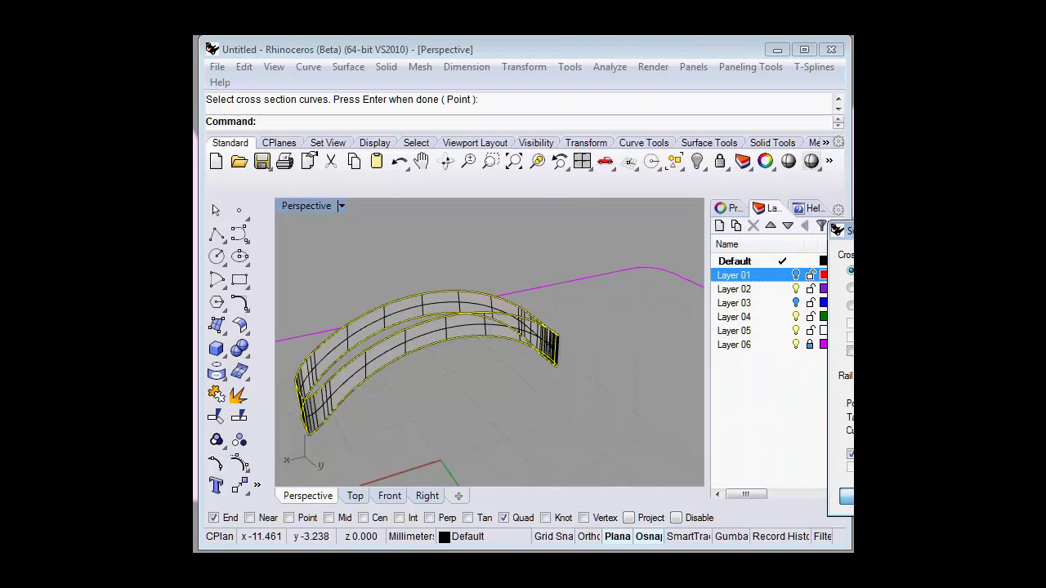
key(Return)
mouse_move(412, 342)
right_down()
mouse_move(504, 336)
mouse_move(506, 381)
mouse_move(490, 365)
mouse_move(439, 378)
mouse_move(476, 390)
mouse_move(462, 399)
right_up()
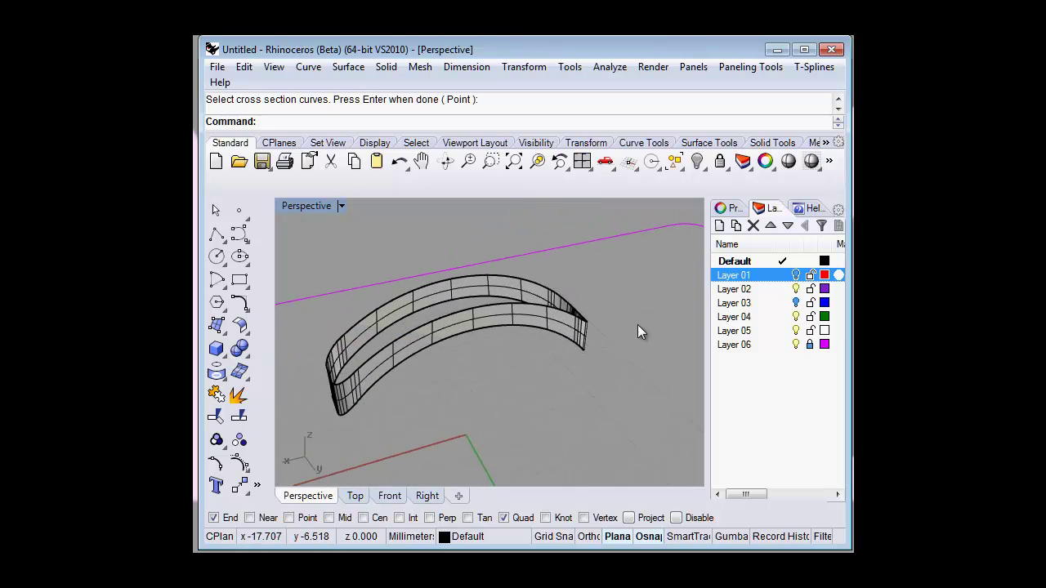
Step: Show Layers 01 and 03 and join the blue inset with the swept walls
click(795, 275)
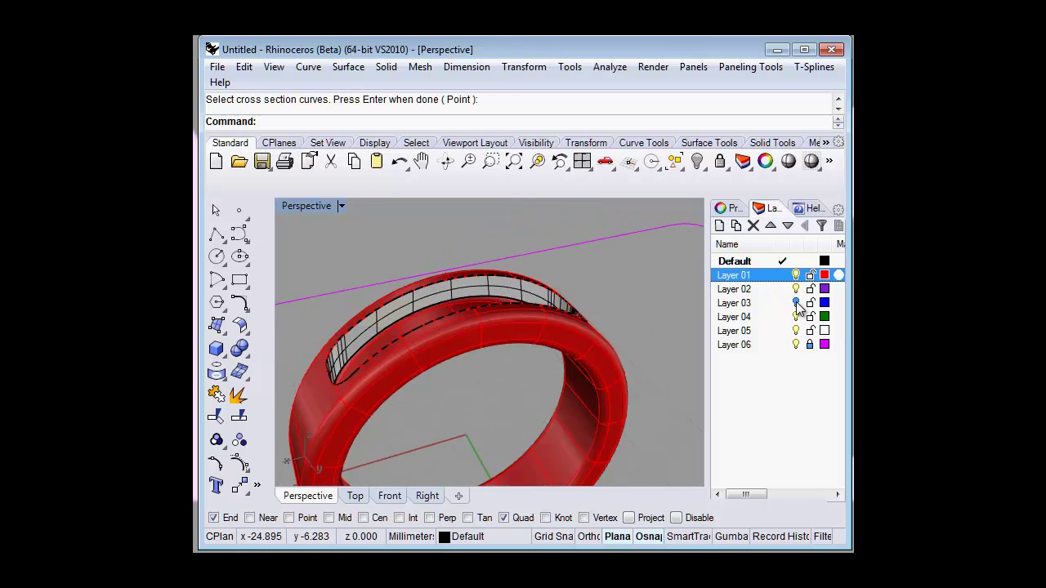
click(797, 304)
mouse_move(533, 268)
right_down()
mouse_move(509, 306)
mouse_move(326, 333)
right_up()
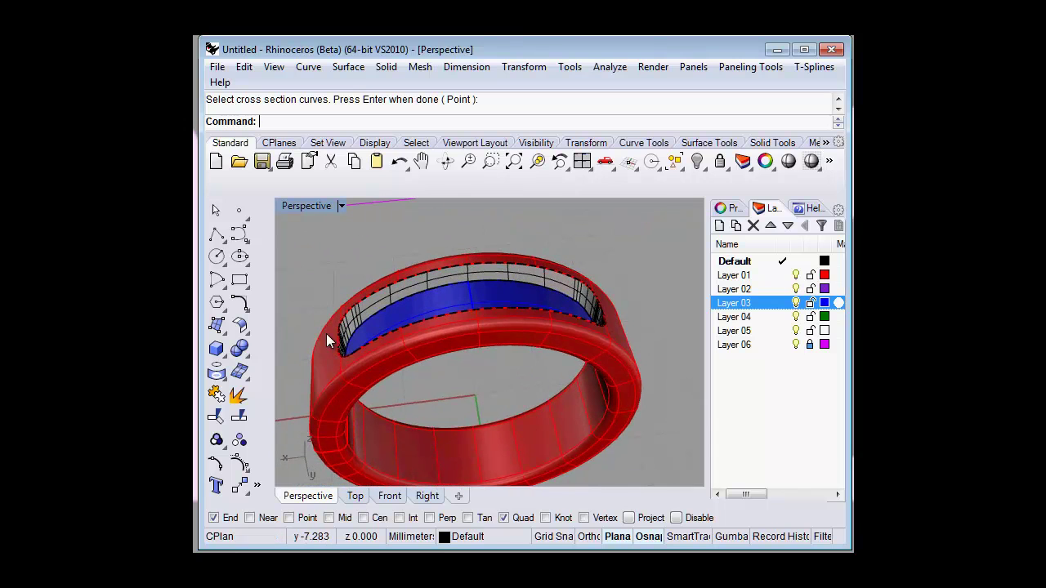
click(216, 394)
click(381, 326)
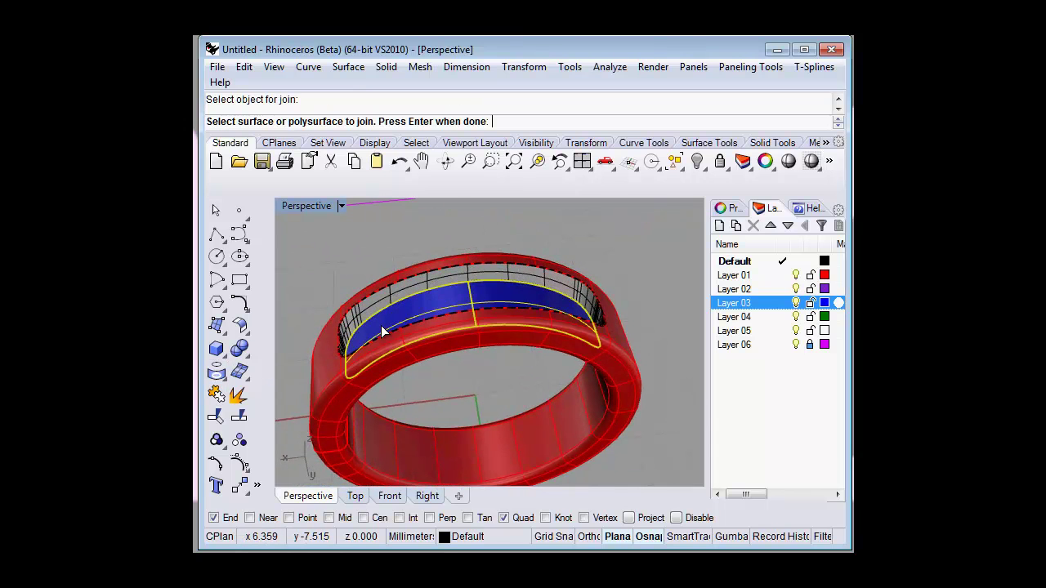
click(375, 306)
key(Return)
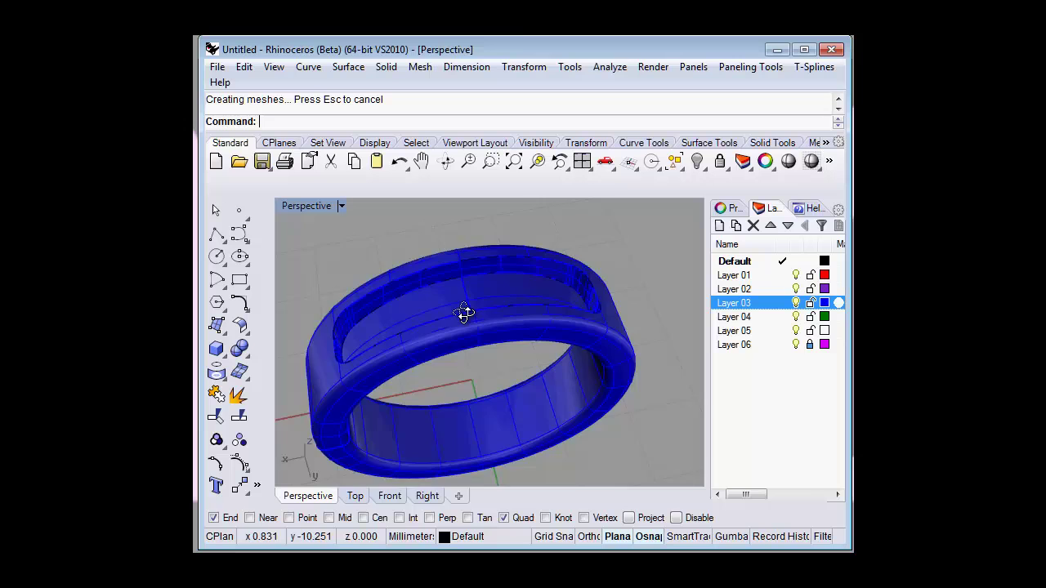
Step: Repeat Join to add the ring band into the blue polysurface
right_drag(464, 313, 283, 255)
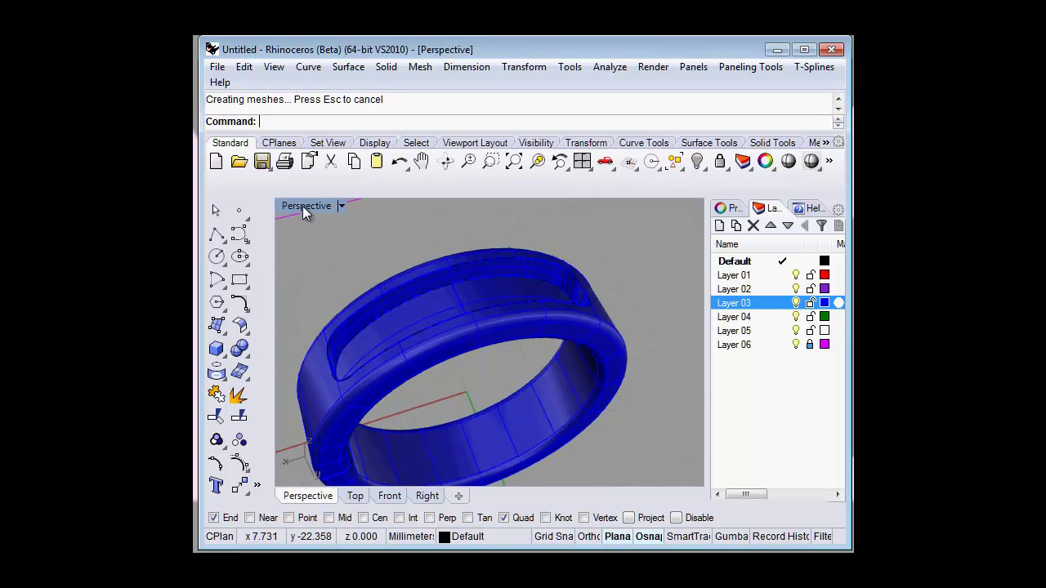
key(Return)
mouse_move(402, 350)
right_down()
mouse_move(397, 327)
mouse_move(474, 338)
right_up()
scroll(474, 338, down, 5)
scroll(417, 315, up, 6)
right_drag(417, 315, 477, 333)
click(477, 333)
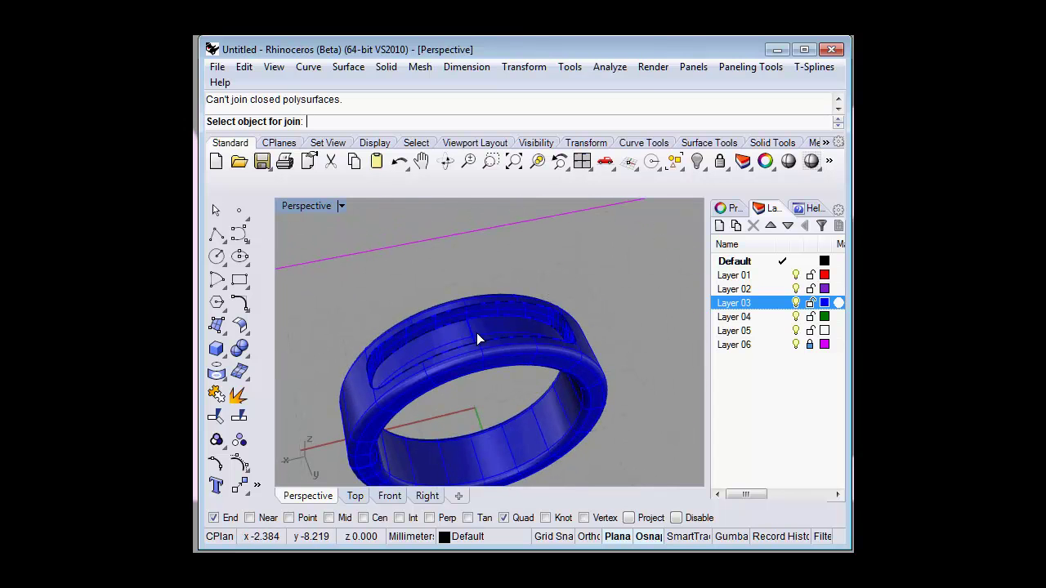
mouse_move(527, 280)
right_down()
mouse_move(537, 362)
mouse_move(467, 194)
right_up()
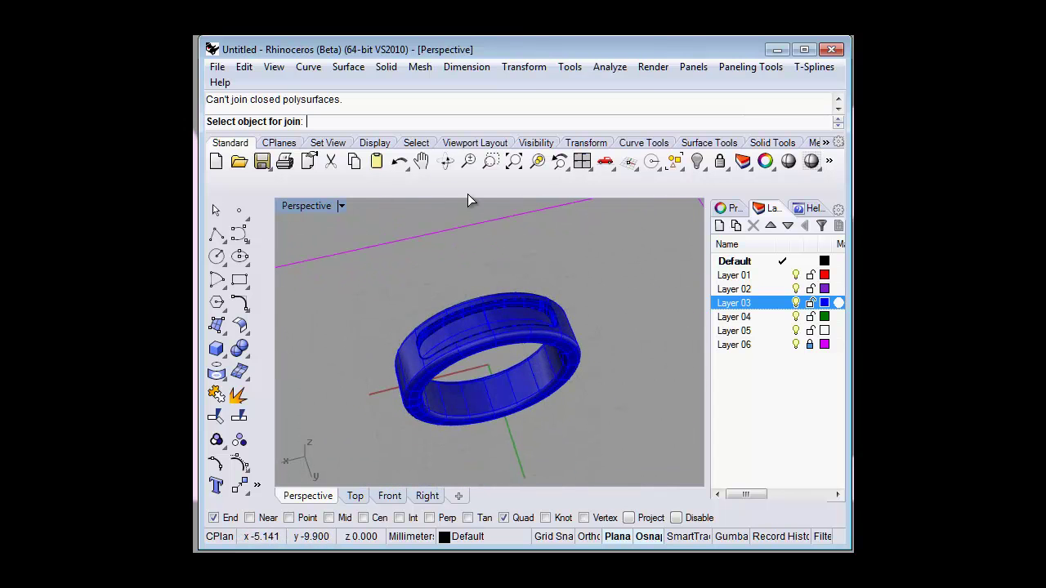
Step: Run Show Edges on the whole ring and move the Edge Analysis panel aside
click(608, 68)
mouse_move(640, 285)
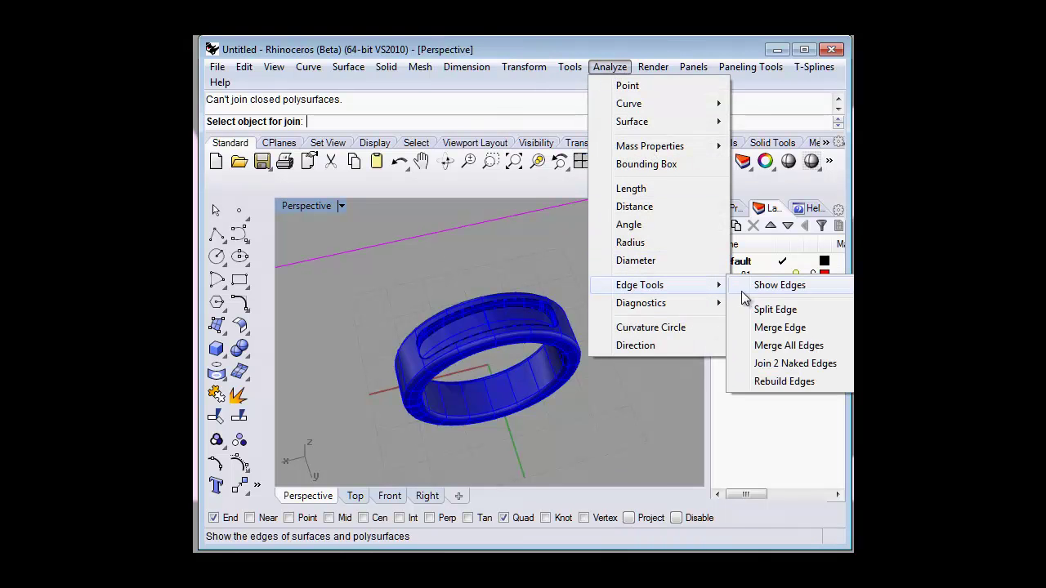
click(763, 285)
drag(316, 253, 575, 443)
key(Return)
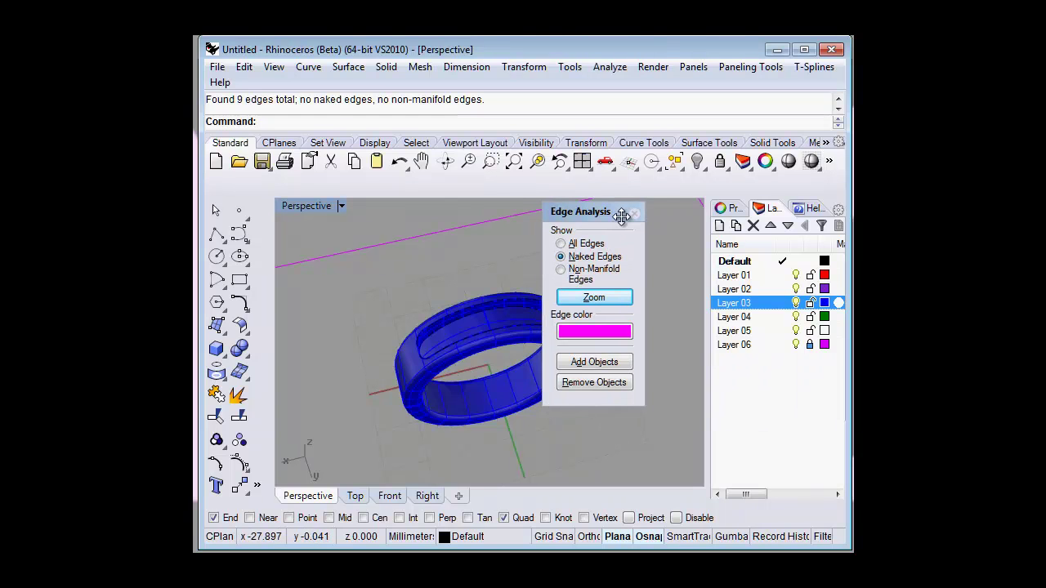
drag(621, 215, 679, 243)
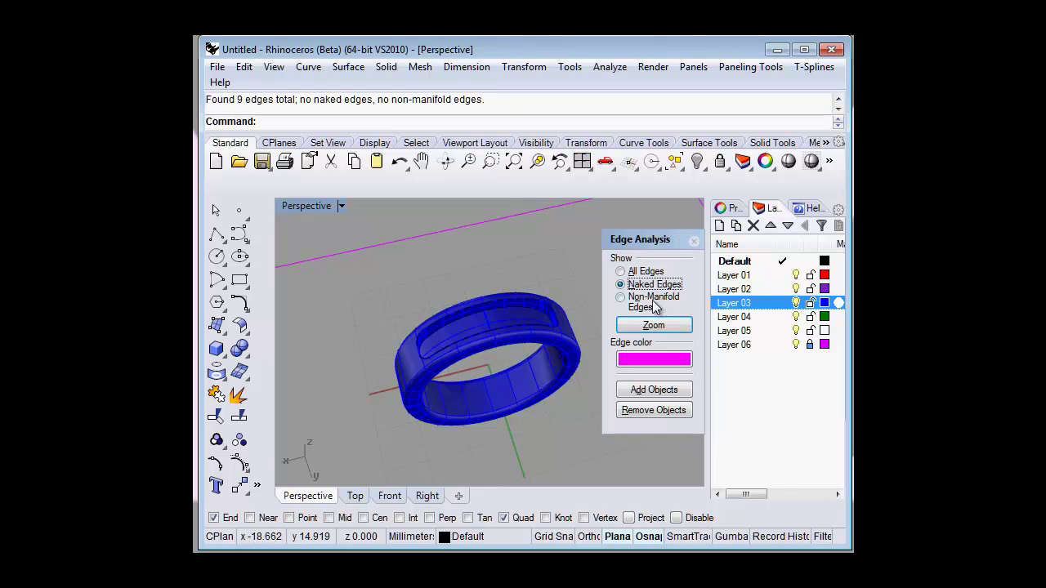